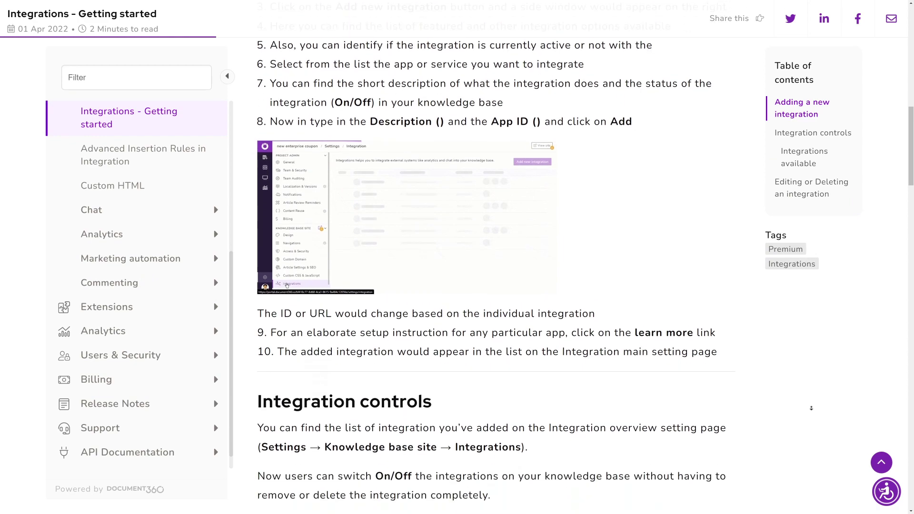
List the articles tagged Integrations and open the Microsoft Teams article.
scroll(811, 408, down, 15)
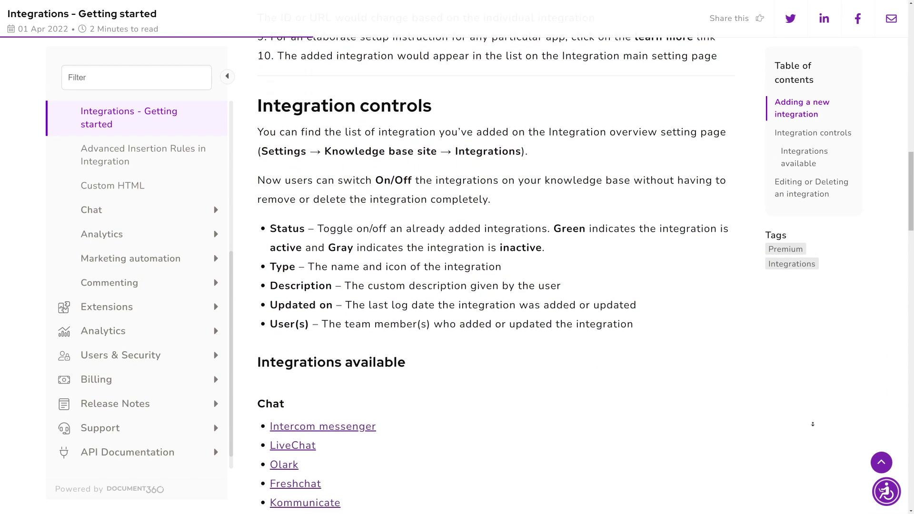
scroll(815, 424, down, 12)
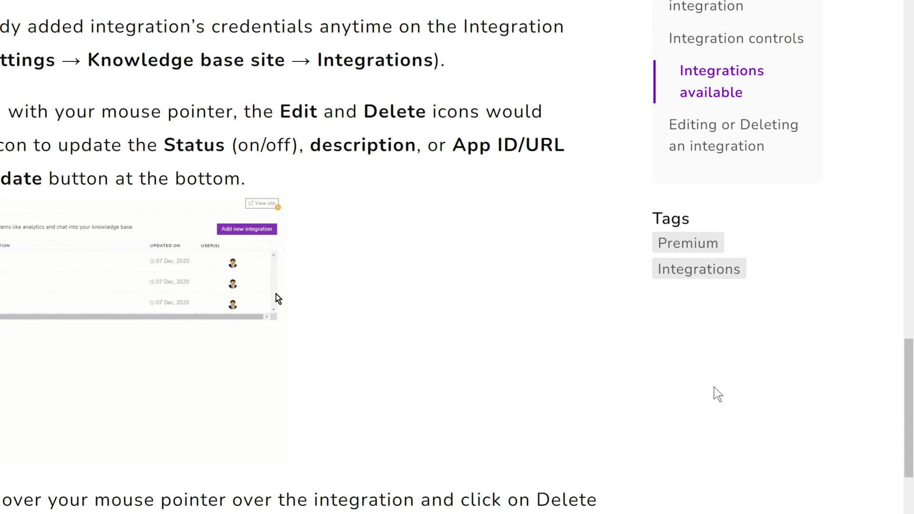
click(718, 271)
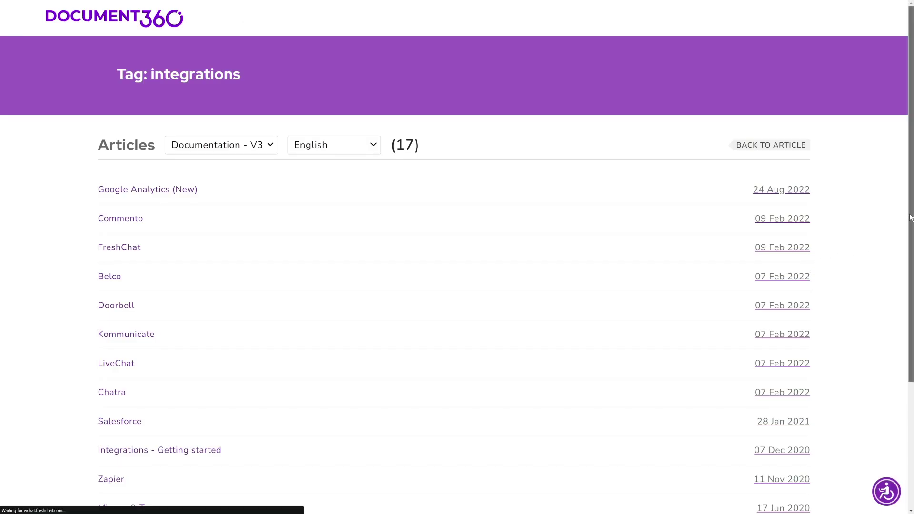
scroll(910, 248, down, 1)
scroll(910, 247, down, 2)
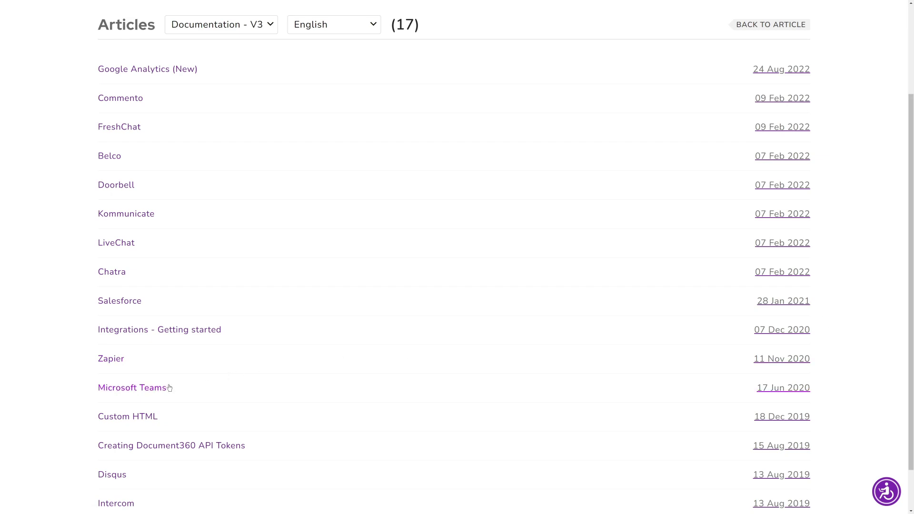
click(151, 389)
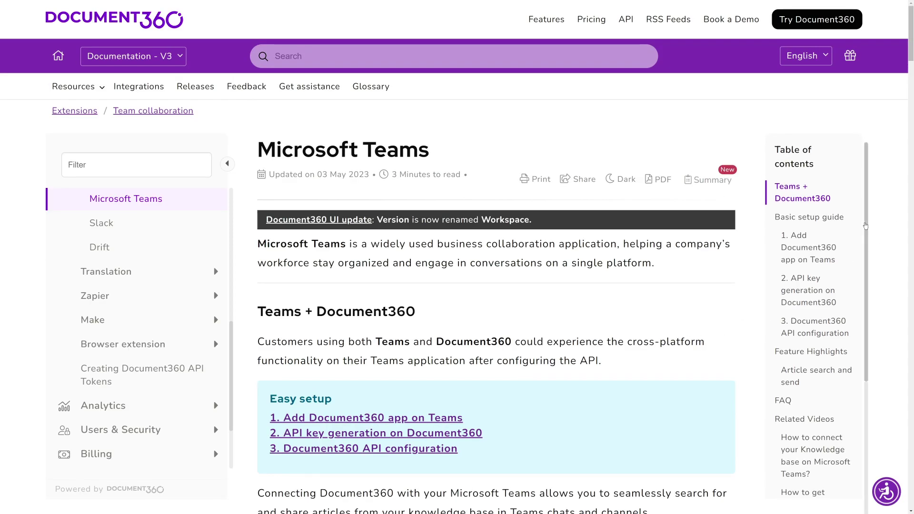
List the articles tagged Extensions and open the Chrome extension article.
scroll(860, 338, down, 3)
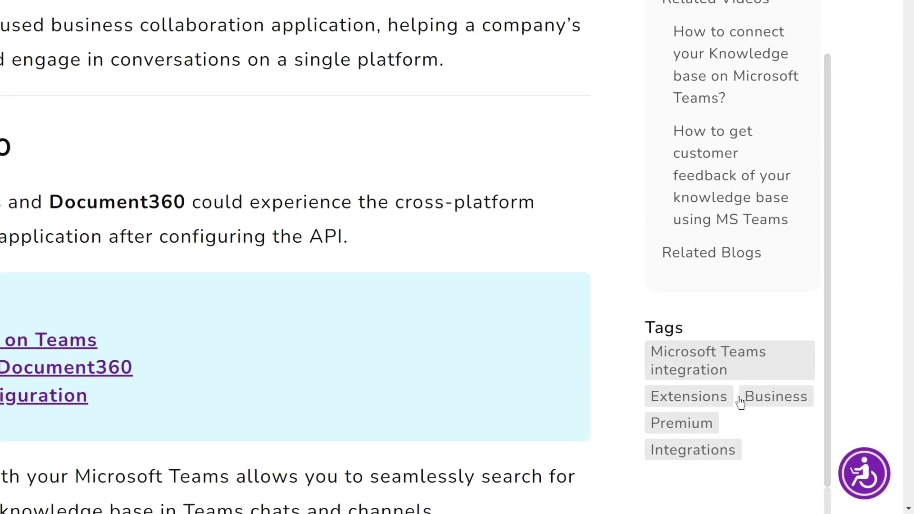
click(732, 398)
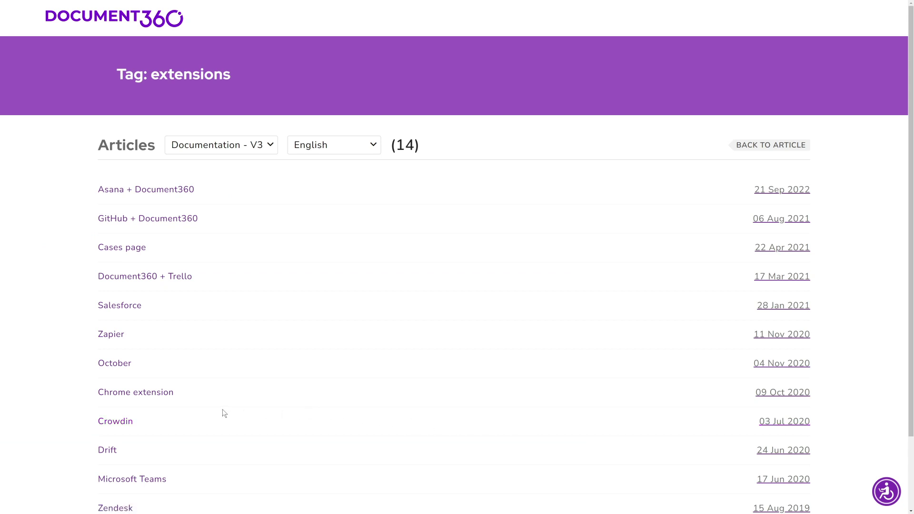
click(159, 395)
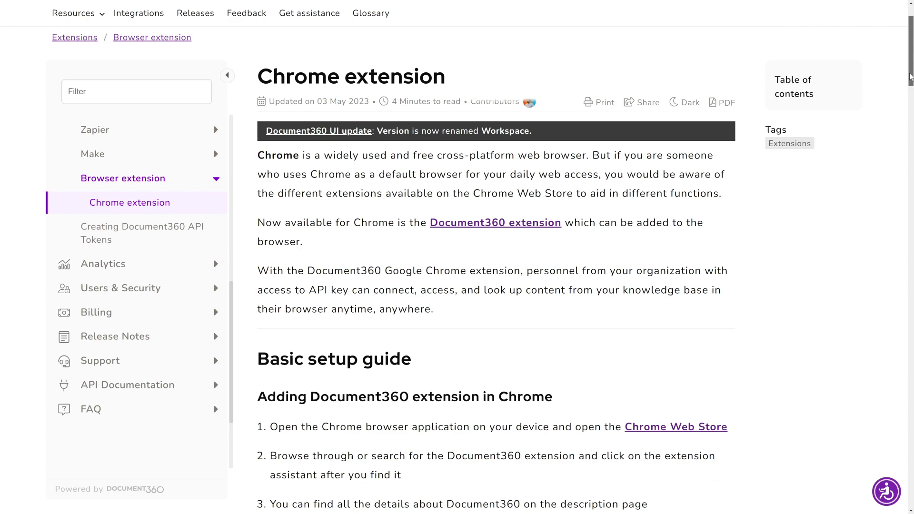
mouse_move(910, 72)
mouse_down()
mouse_move(911, 97)
mouse_move(910, 67)
mouse_up()
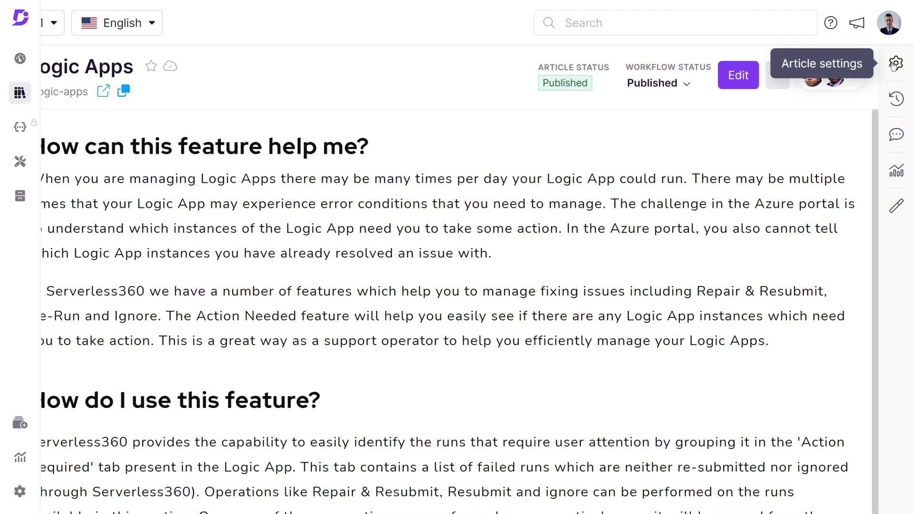
Add the existing Configuration tag and a new 'resource type' tag to the Logic Apps article.
click(899, 48)
click(865, 98)
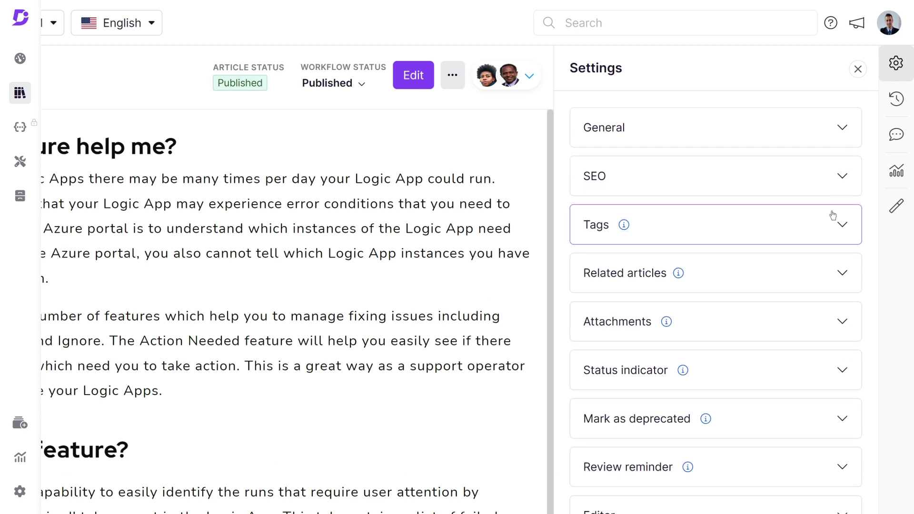
click(826, 231)
click(744, 298)
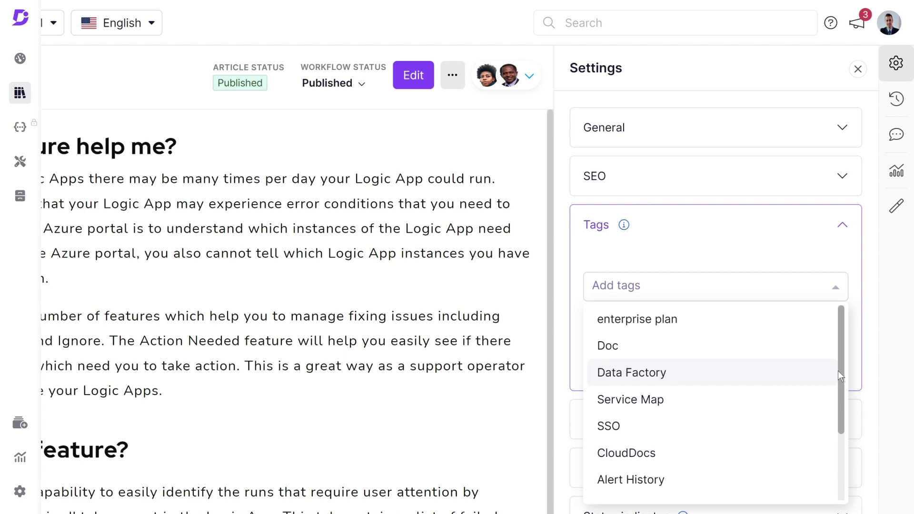
drag(837, 370, 839, 424)
click(715, 448)
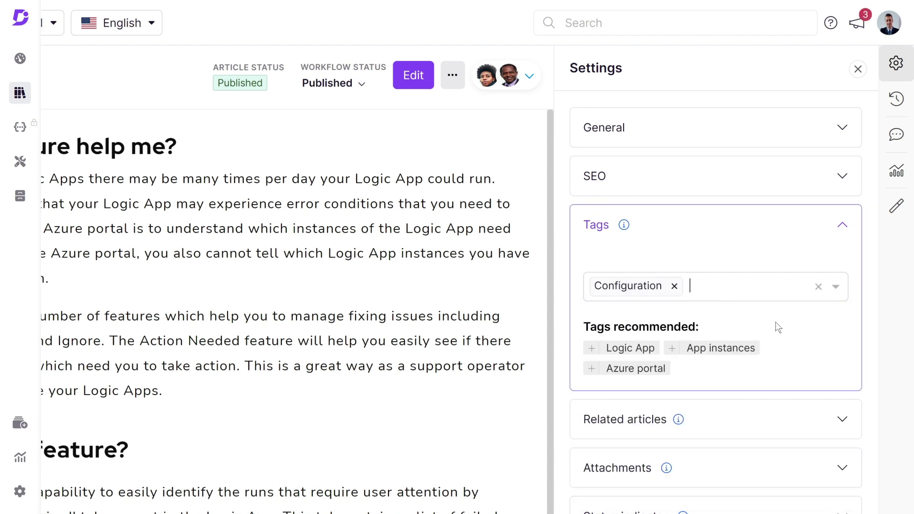
text(resour)
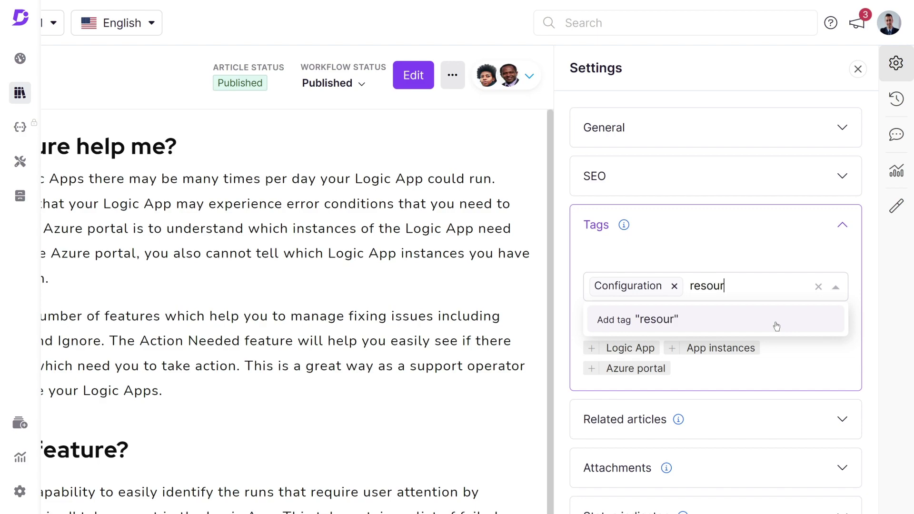
text(ce type)
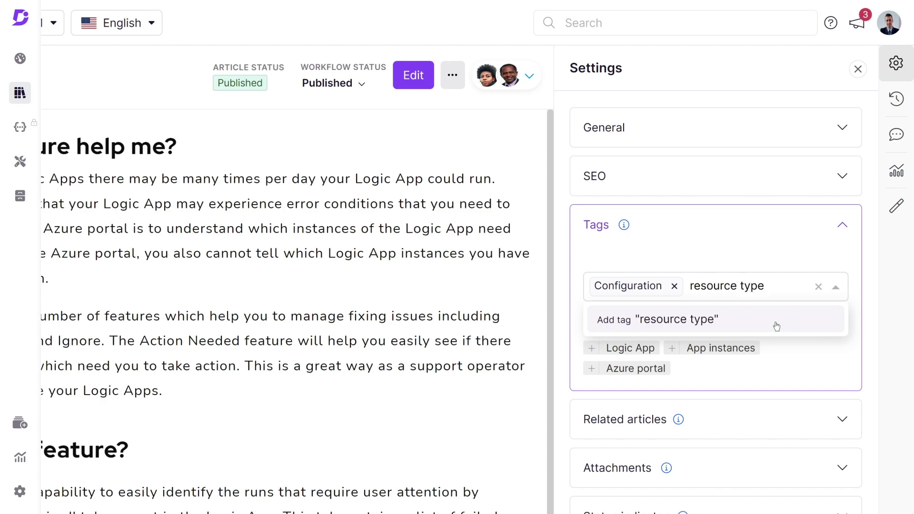
click(776, 326)
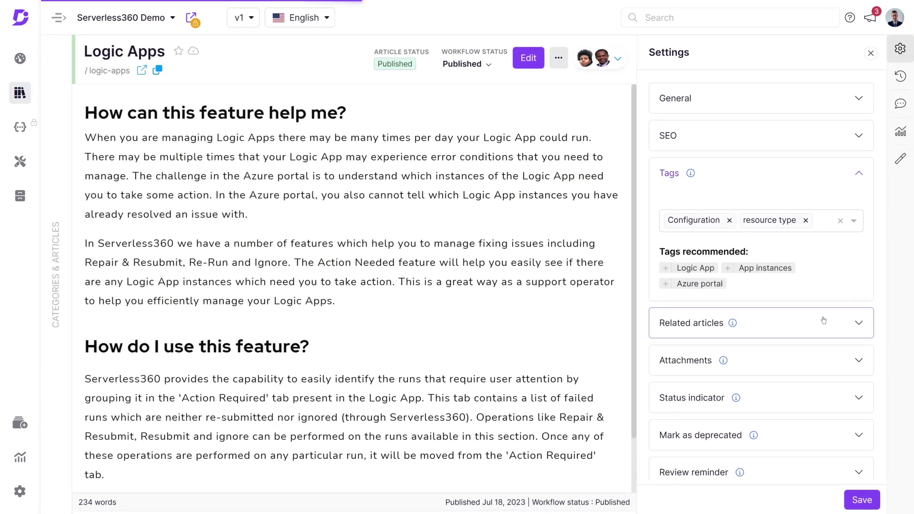
Save the Logic Apps tags, then tag the Event Grid article with resource type and save.
click(861, 500)
click(106, 268)
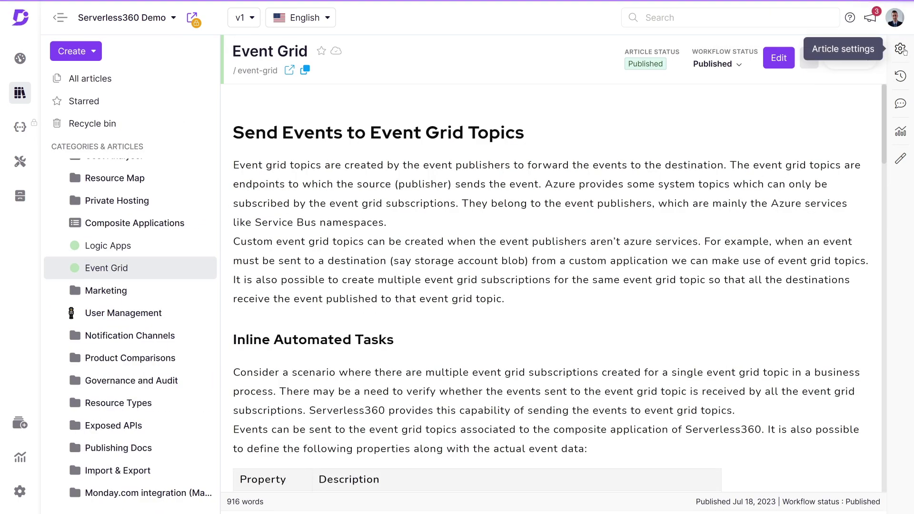
click(899, 48)
click(762, 229)
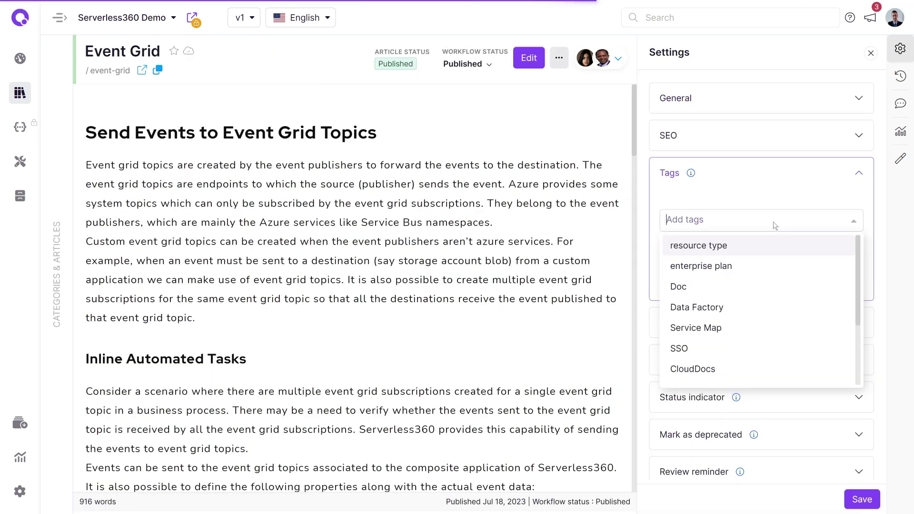
click(733, 246)
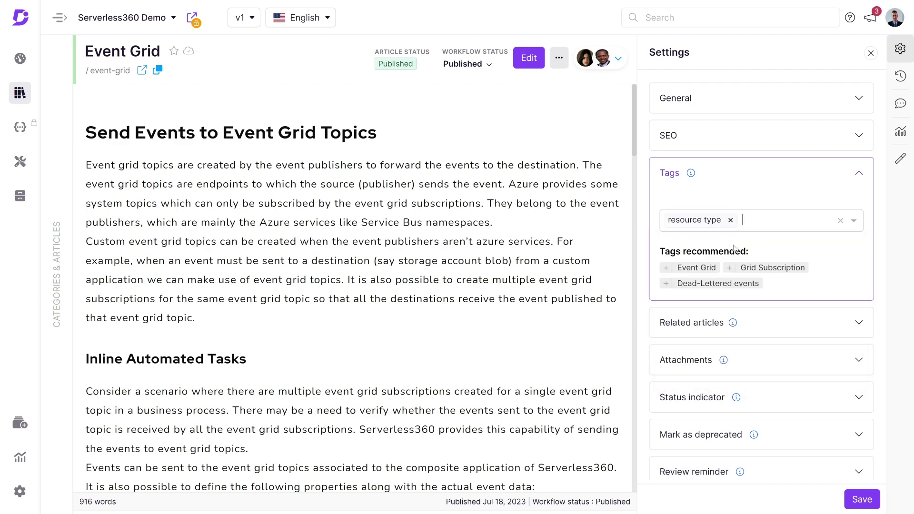
click(861, 499)
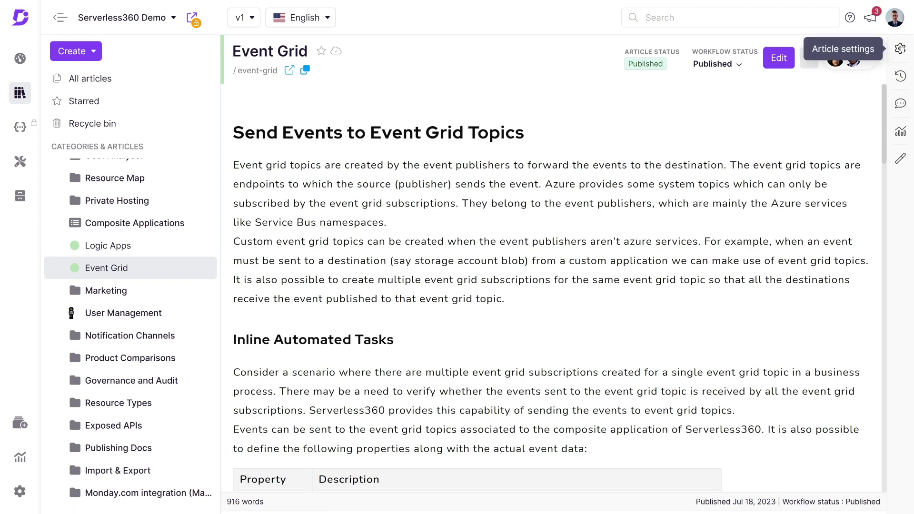
Add the recommended Event Grid tag to the Event Grid article.
click(900, 48)
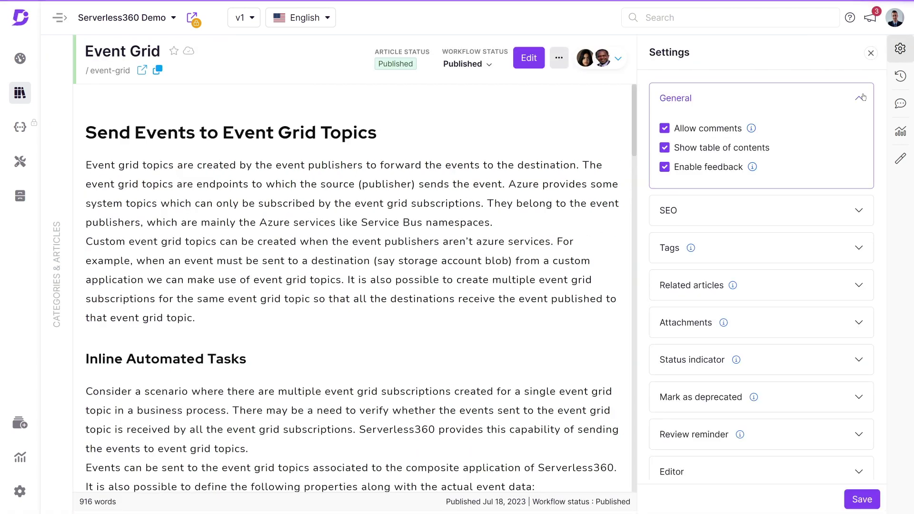
click(830, 112)
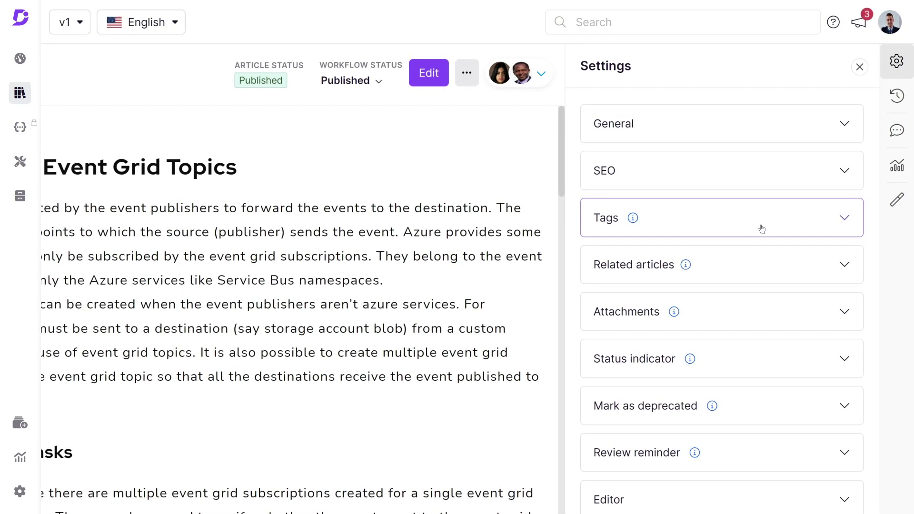
click(762, 229)
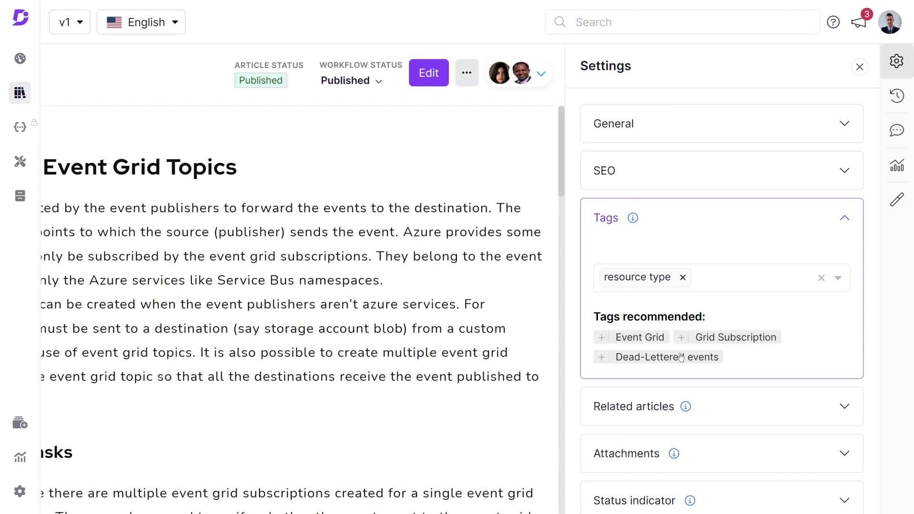
click(657, 341)
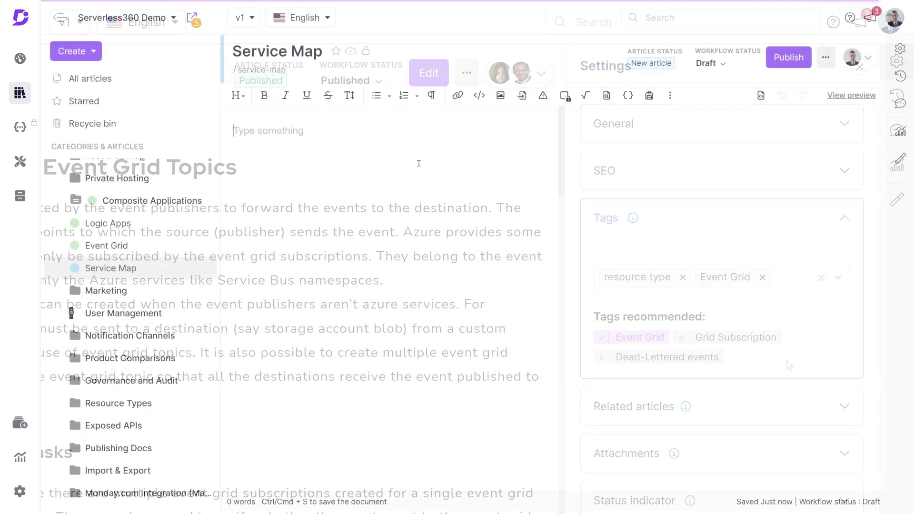
Write the 'Modern Integration Applications' heading and intro paragraph, then start publishing Service Map.
text(o)
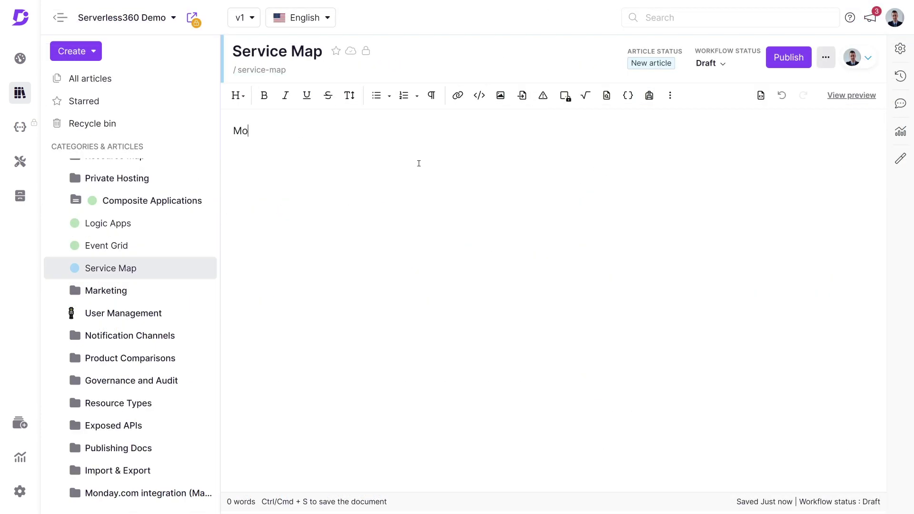
text(dern Integ)
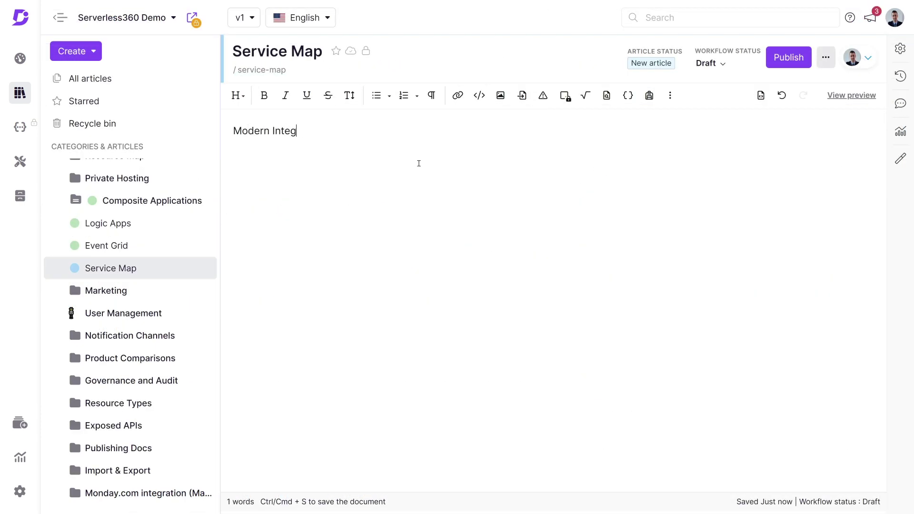
text(ration Applications)
key(Return)
key(Return)
text(In traditional software, e)
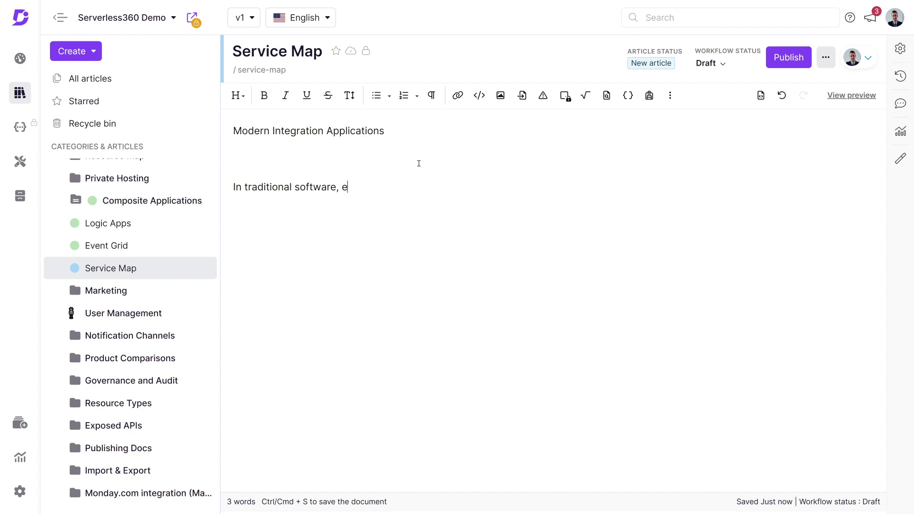
text(ach Line of Business (LoB) application like invoice processing, payroll processing, health report processor etc is an independent software which used to be a package of custom-built code mo)
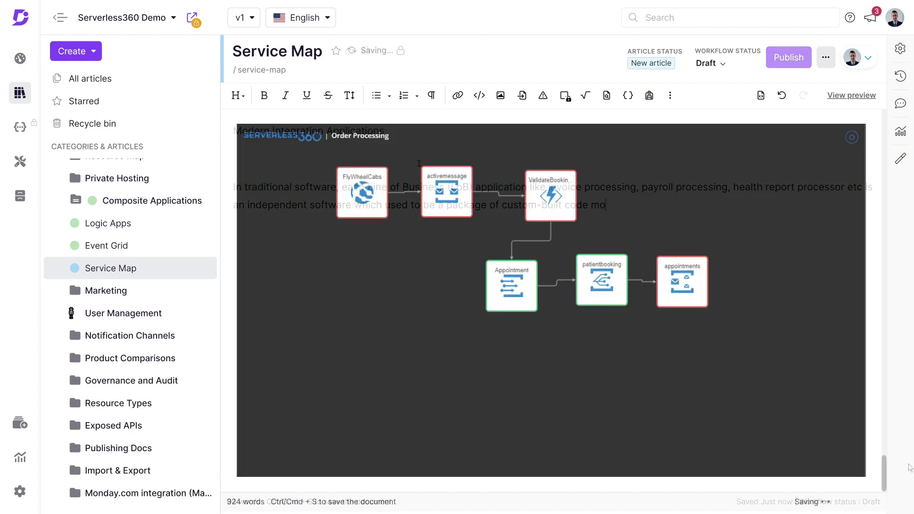
drag(909, 468, 913, 62)
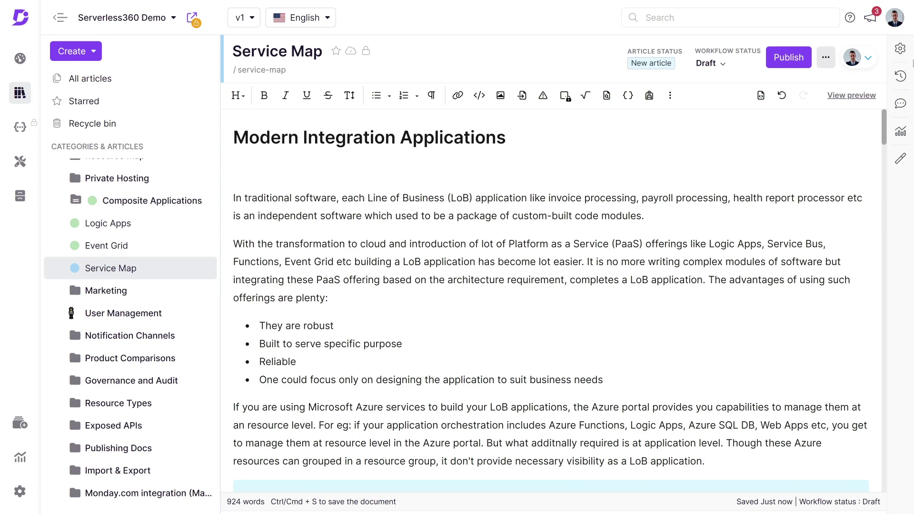
click(786, 59)
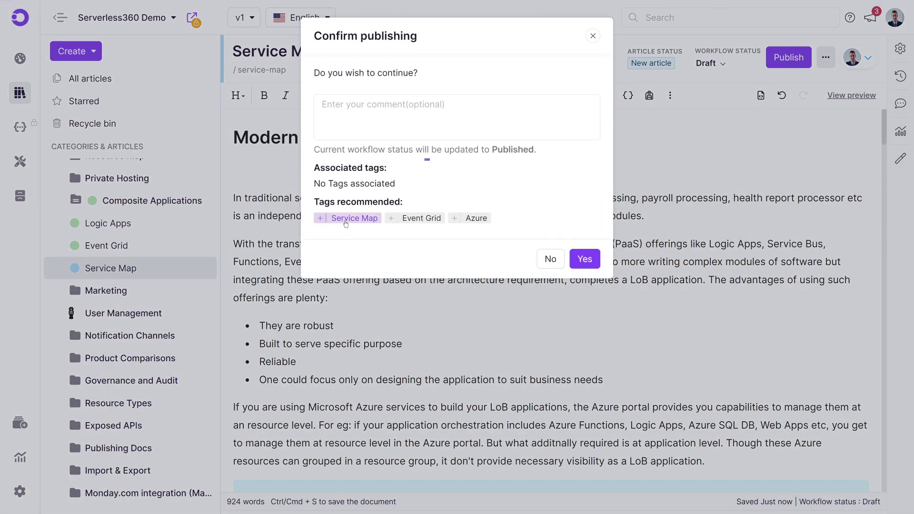
Publish Service Map with the Service Map, Event Grid and Azure tags, then browse its tagged articles.
click(353, 218)
click(429, 226)
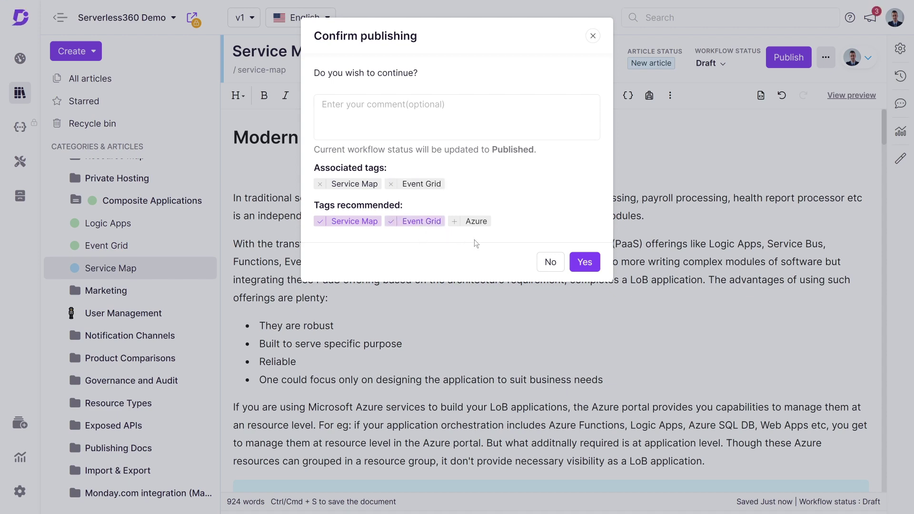
click(472, 221)
click(585, 262)
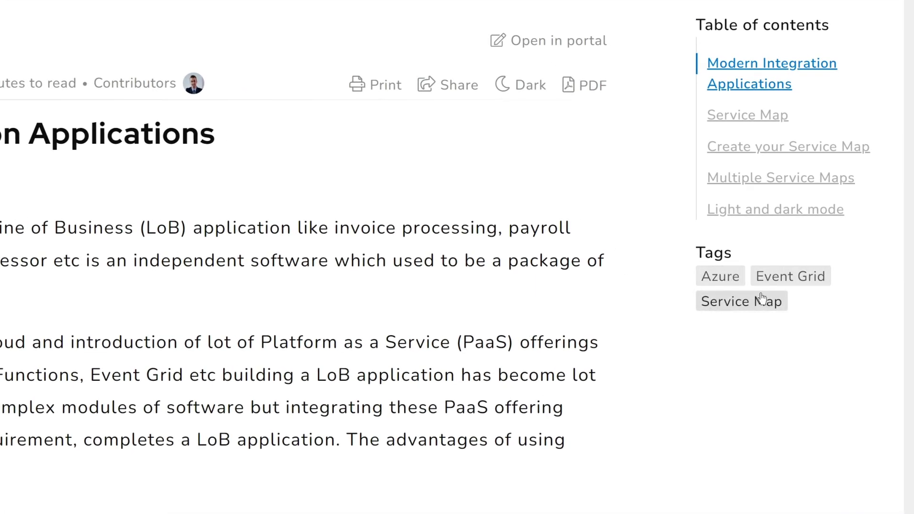
click(740, 308)
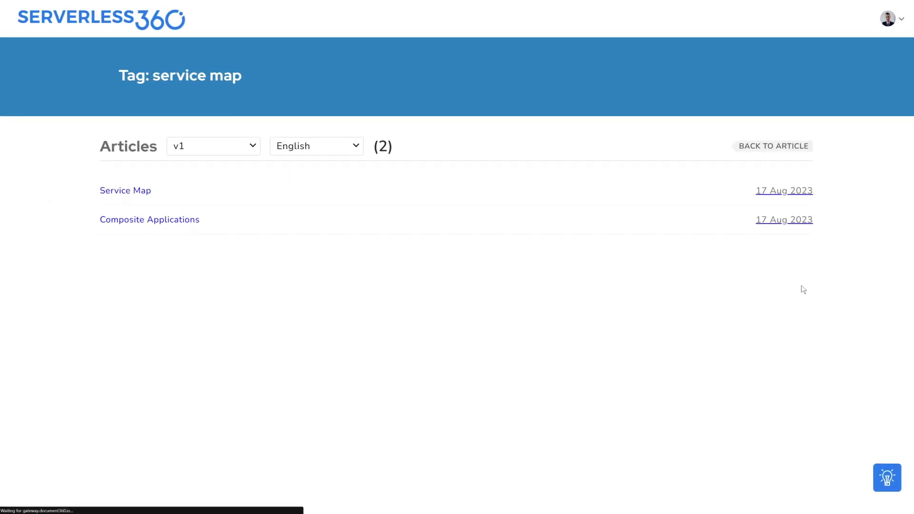
click(135, 220)
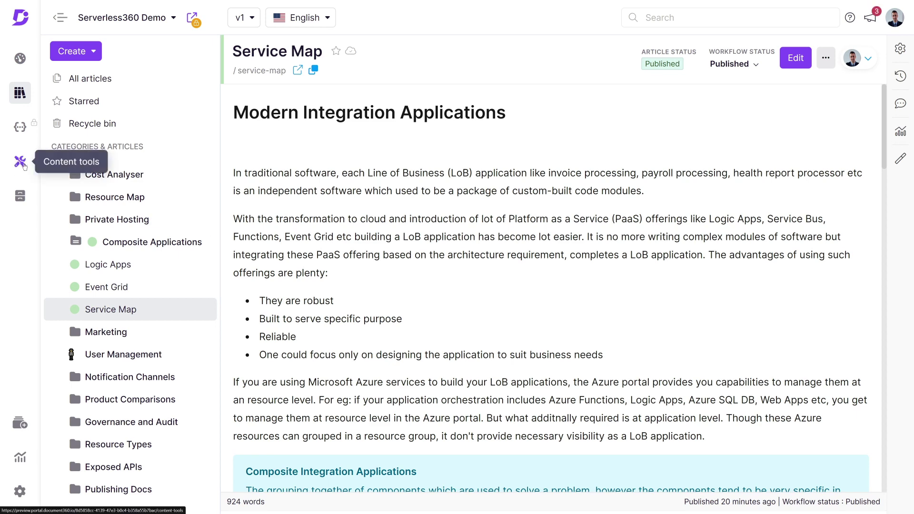
Open the Tags page under Content tools and scroll through the tag list.
click(20, 162)
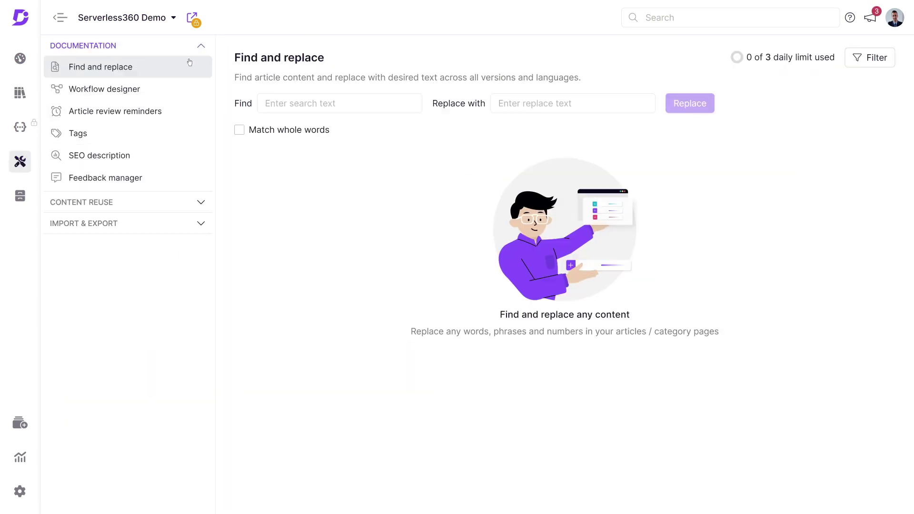
click(162, 131)
scroll(885, 229, down, 2)
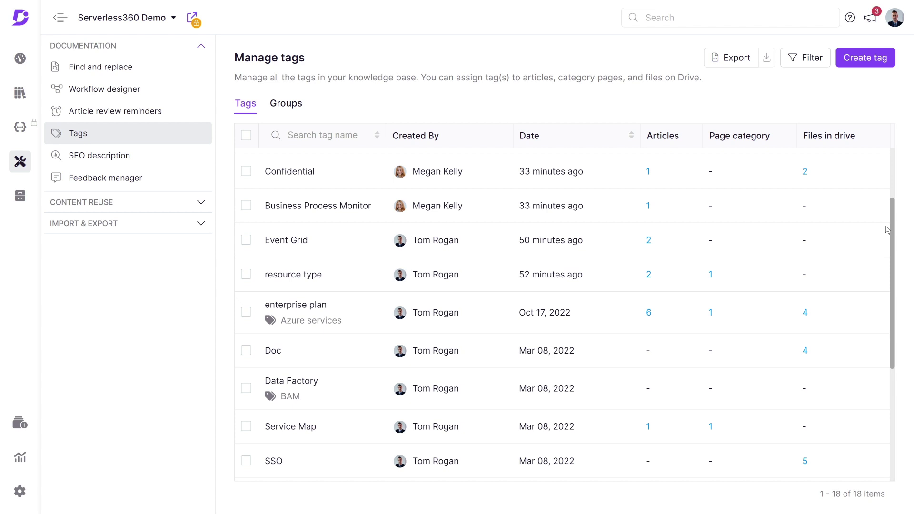
scroll(880, 257, down, 5)
scroll(866, 333, up, 5)
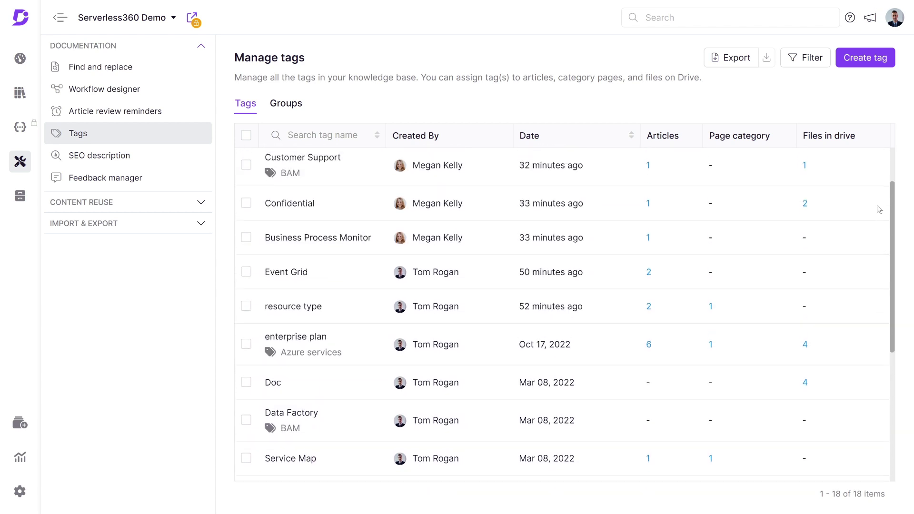
scroll(871, 190, up, 2)
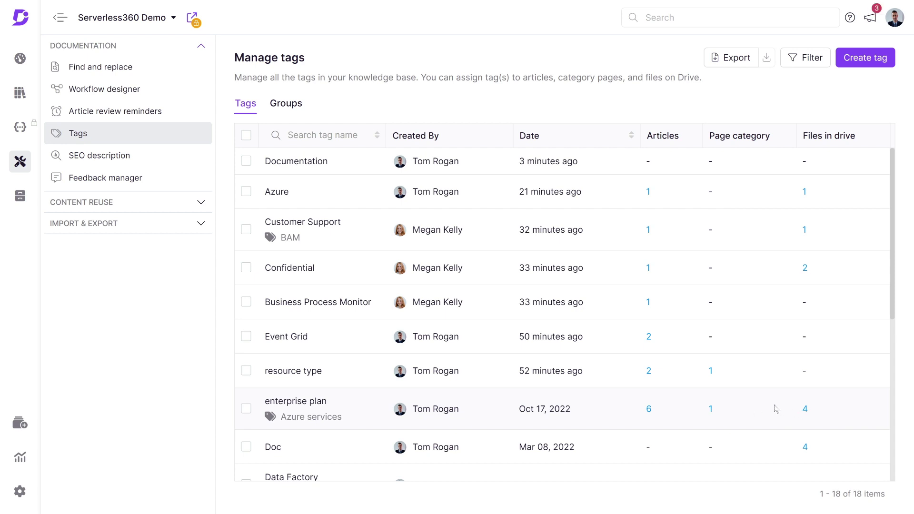
Select the enterprise plan, Event Grid and Business Process Monitor tags, then clear the selection.
click(246, 408)
click(246, 363)
click(246, 329)
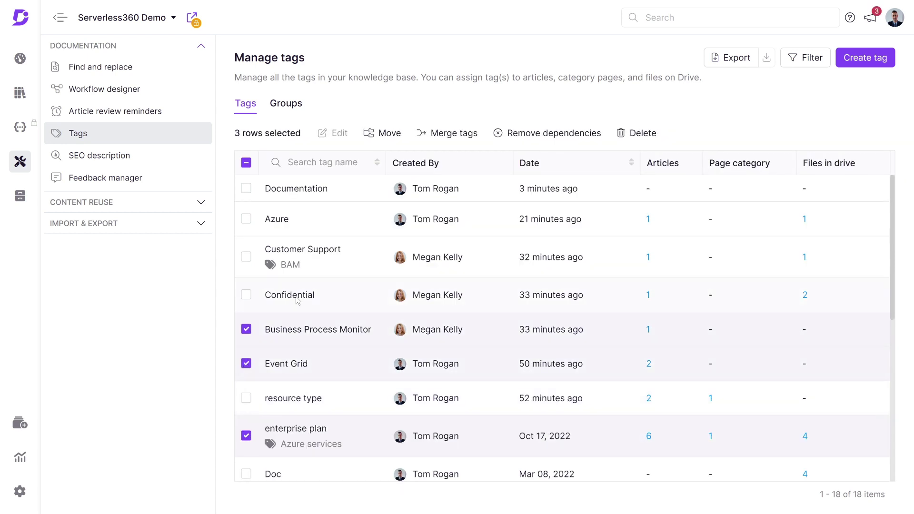
click(544, 133)
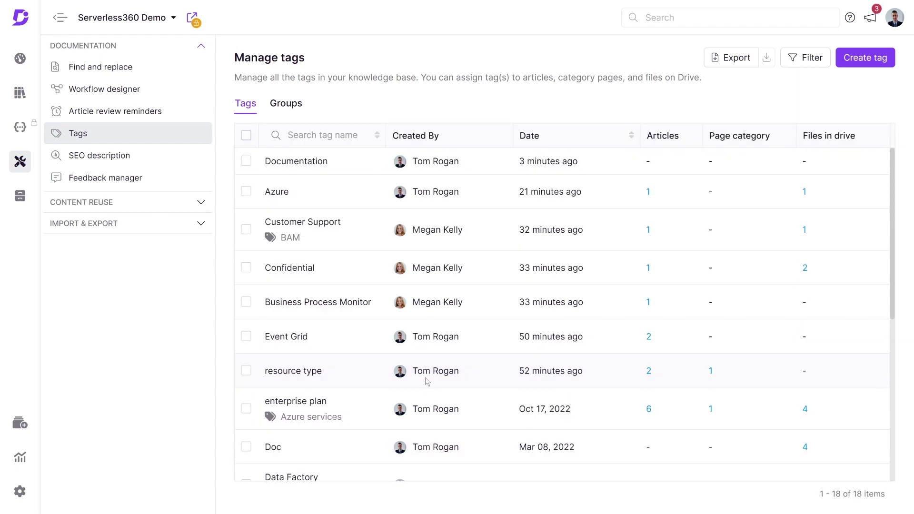
Open the enterprise plan tag's dependencies and try the article and category removal options.
click(648, 409)
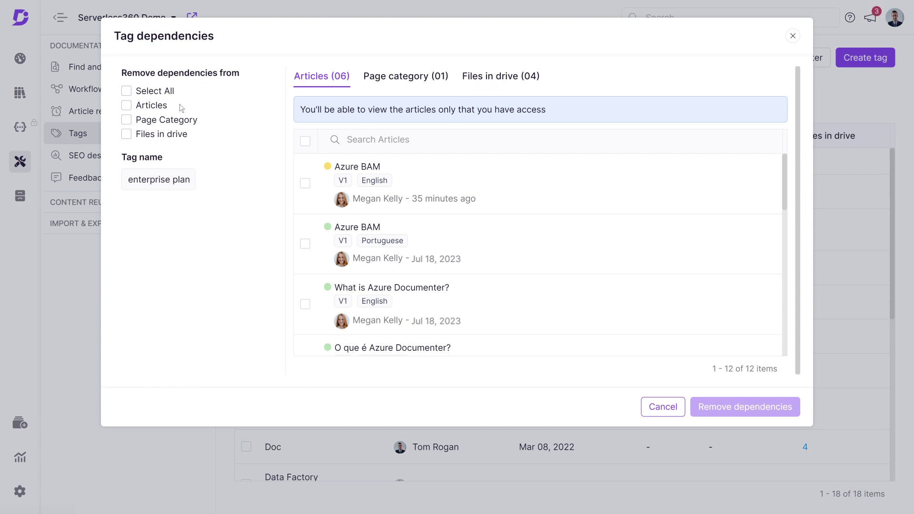
click(127, 106)
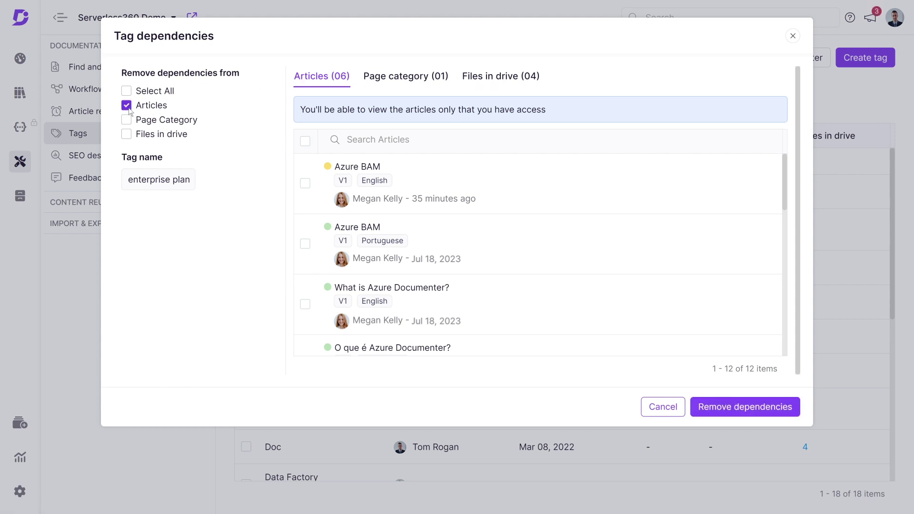
click(128, 107)
click(127, 121)
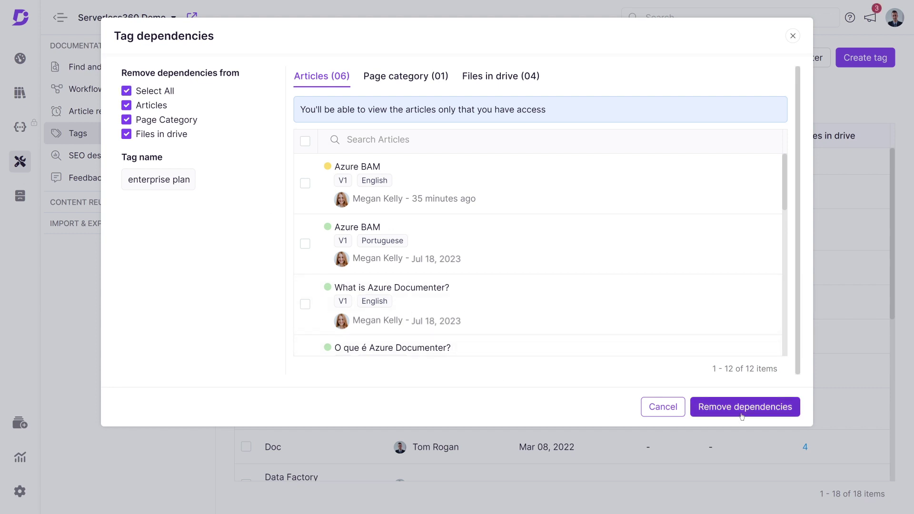
click(126, 90)
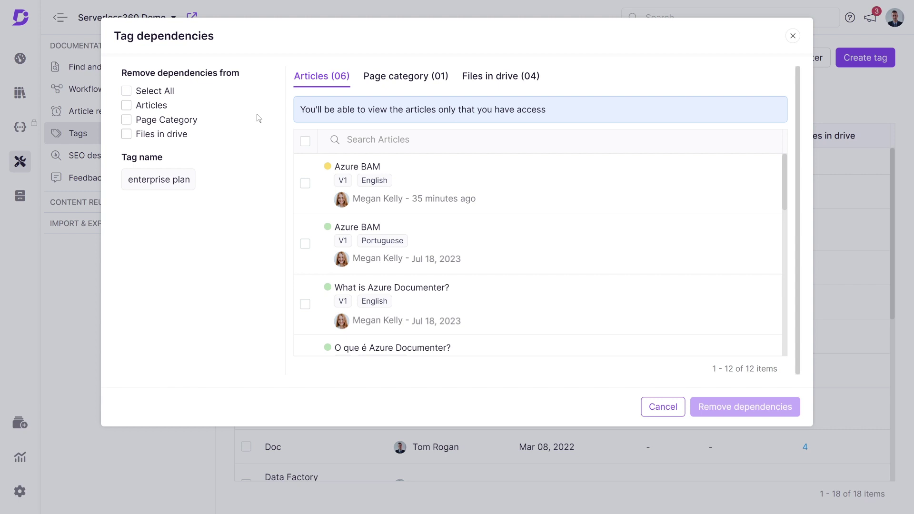
Detach the enterprise plan tag from one Drive file with Remove dependencies.
click(415, 82)
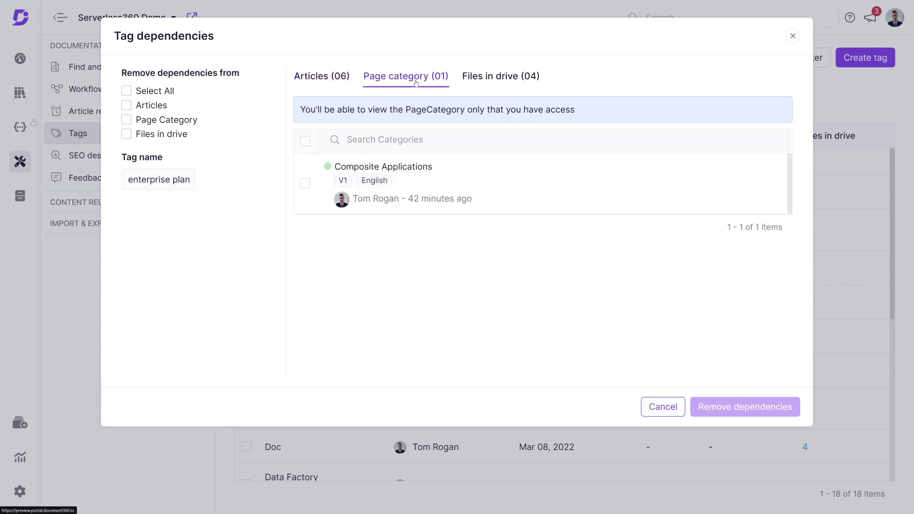
click(483, 88)
click(305, 151)
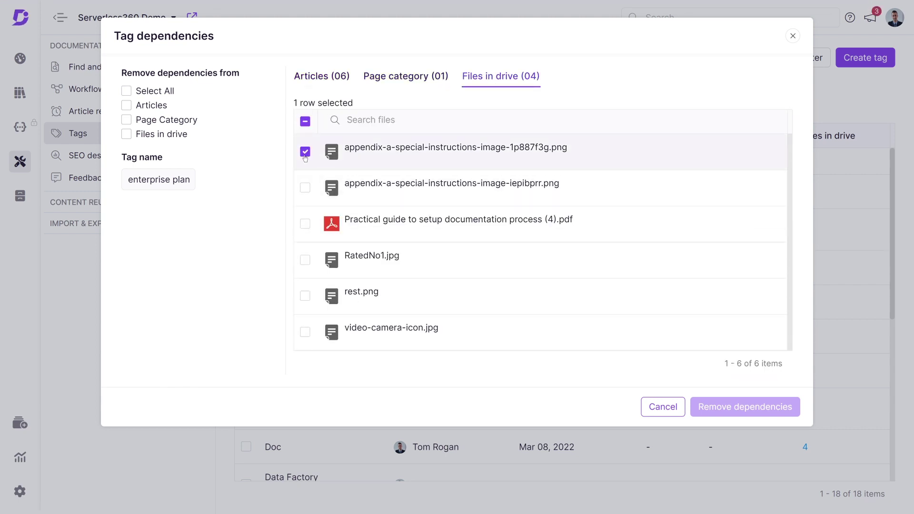
click(305, 187)
click(737, 410)
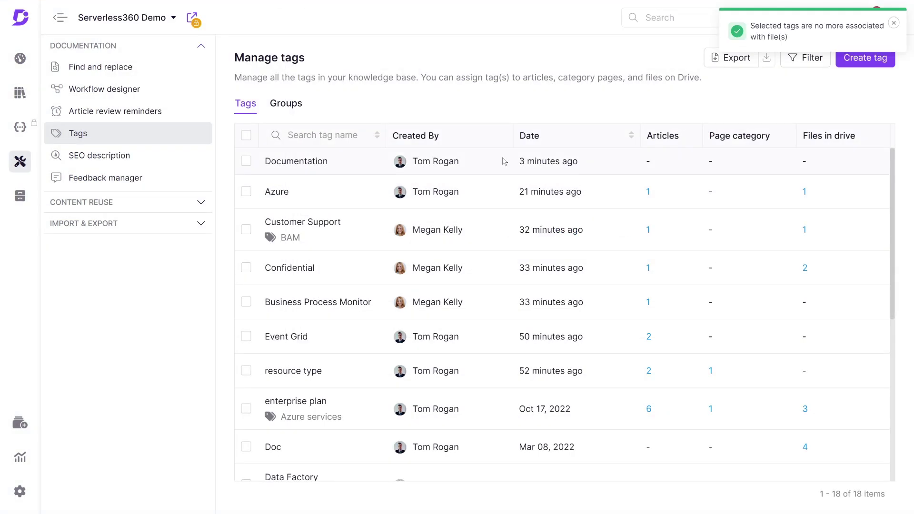
Search the tag list for 'SS', then clear the search.
click(320, 134)
text(SSO)
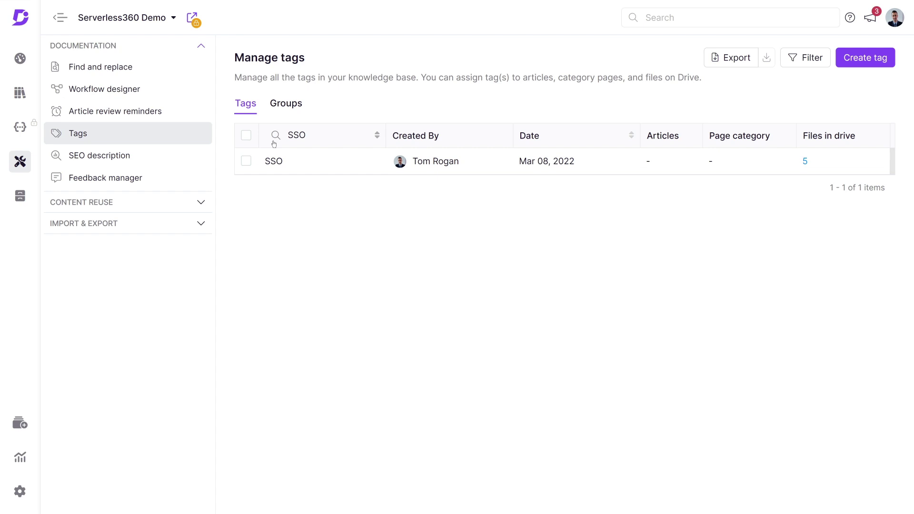
key(BackSpace)
key(BackSpace)
key(BackSpace)
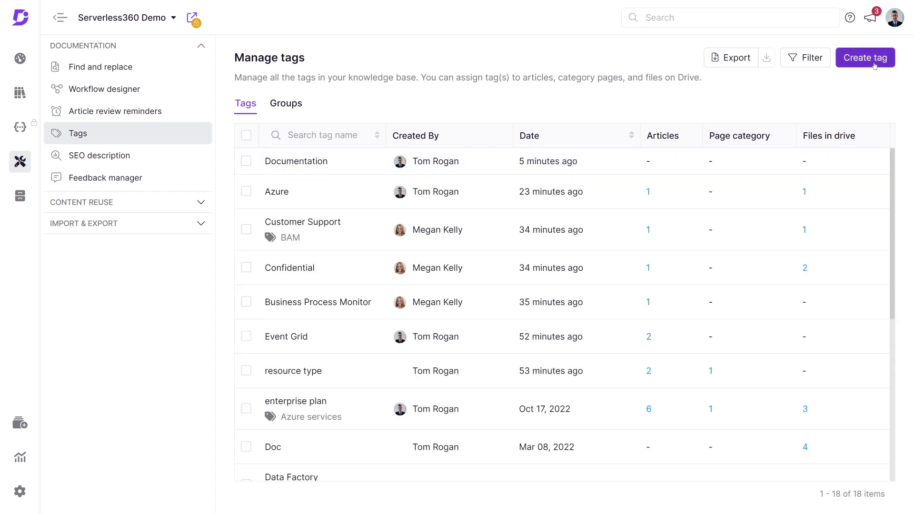
Create an individual tag 'Azure AD' with the description 'Active Directory'.
click(874, 62)
text(Azure AD)
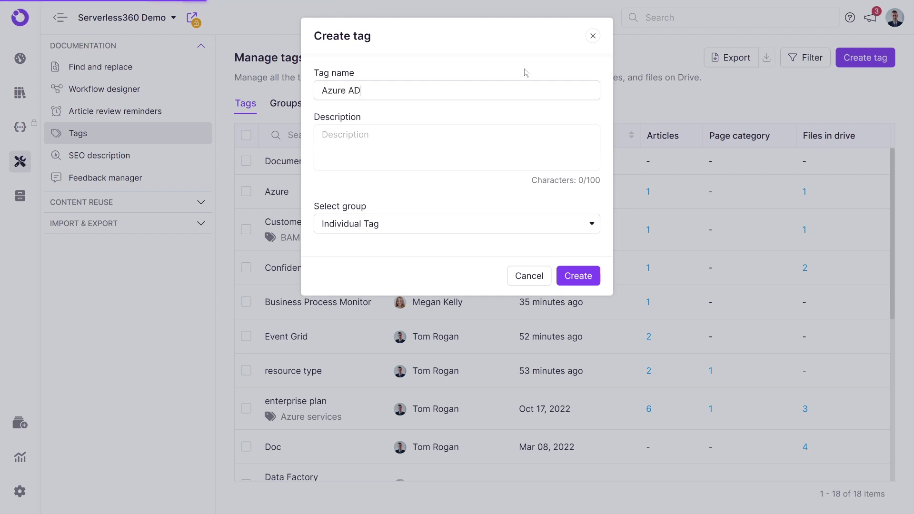
key(Tab)
text(Active Directory)
click(590, 223)
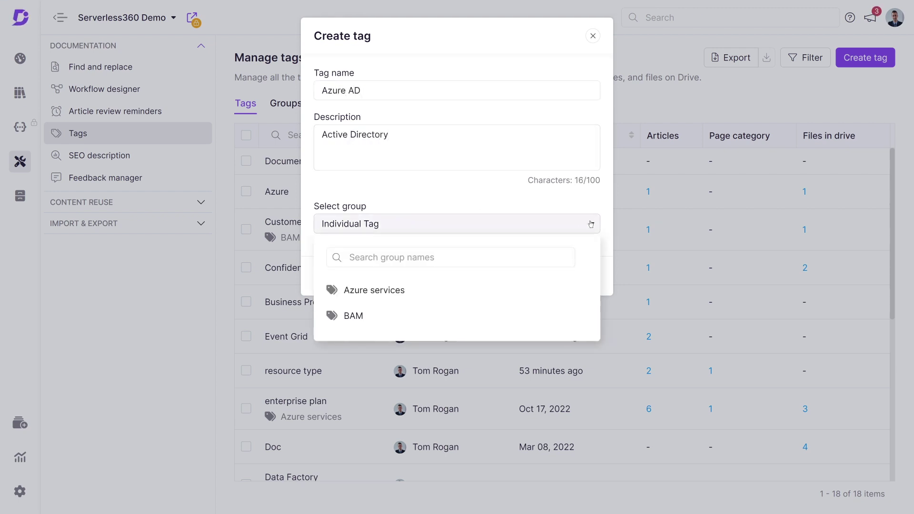
click(591, 224)
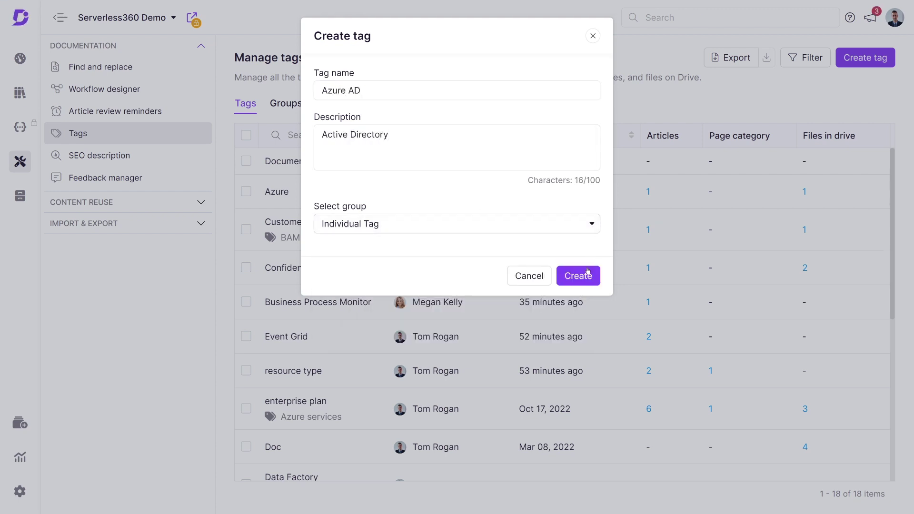
click(577, 272)
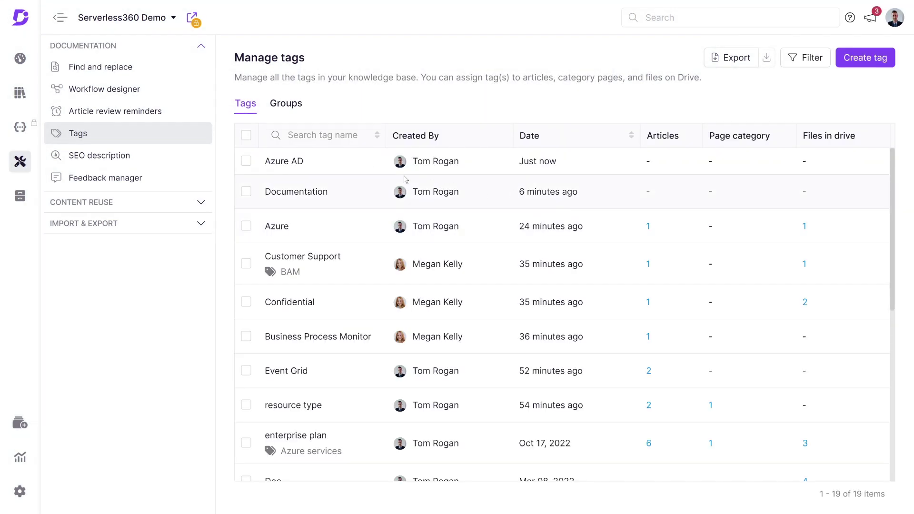
click(246, 162)
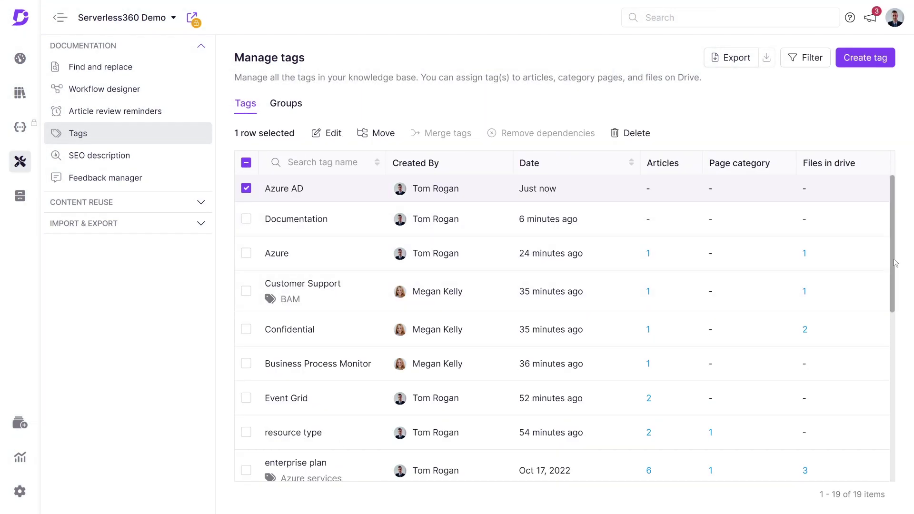
drag(893, 258, 906, 431)
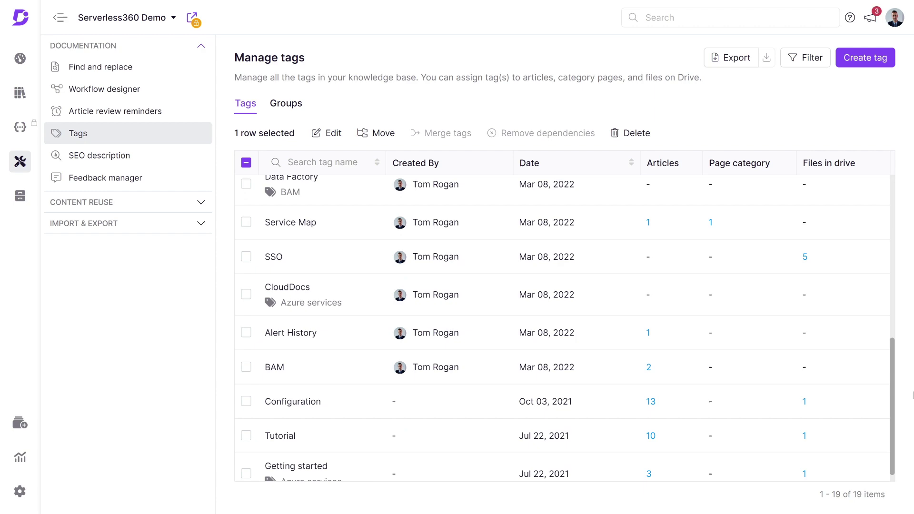
click(247, 285)
scroll(475, 238, up, 10)
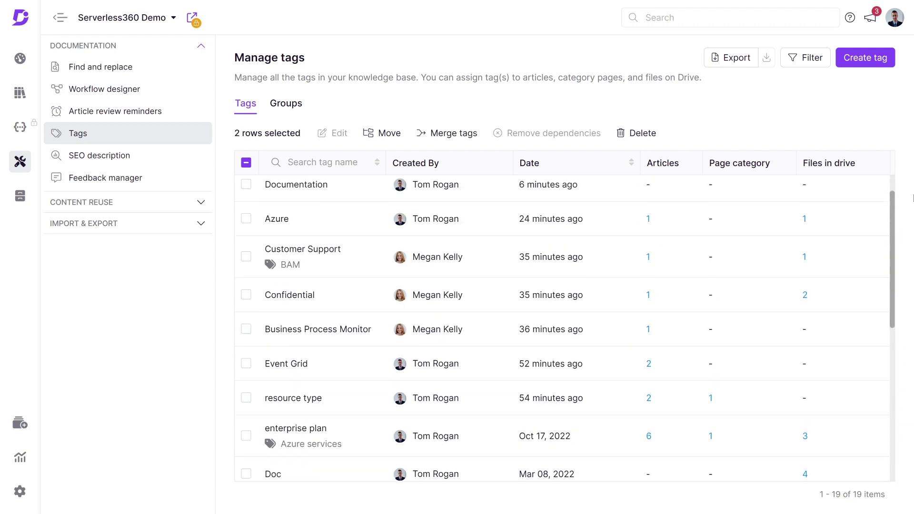
click(637, 133)
click(570, 177)
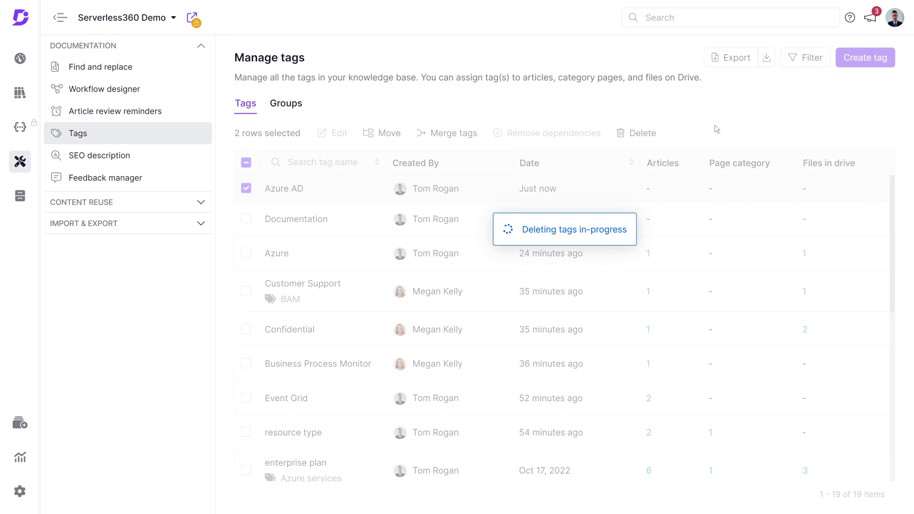
Create the tag group 'Monitor configuration' described as 'Types of monitor setups and monitoring capabilities'.
click(292, 111)
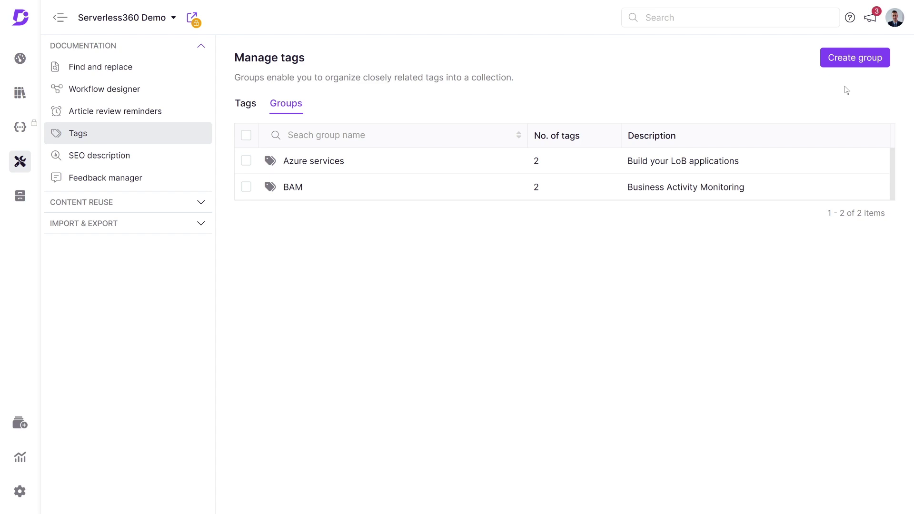
click(855, 60)
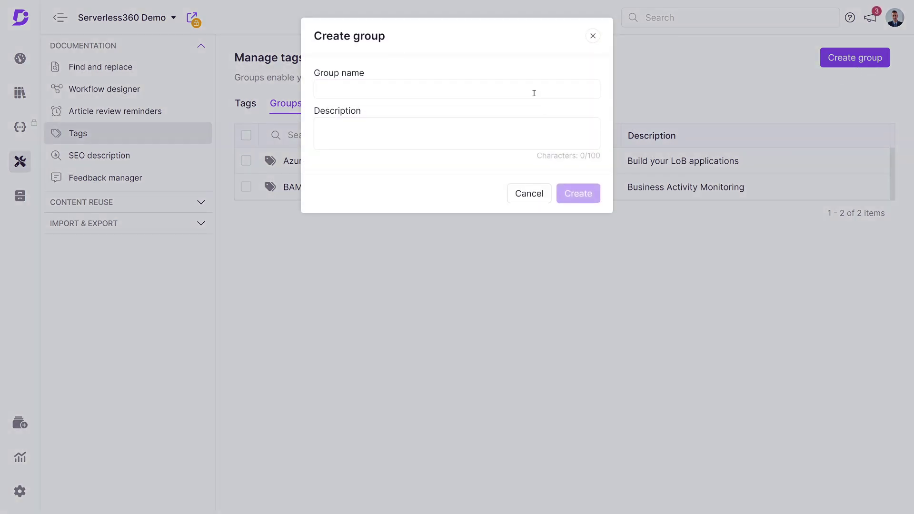
text(Monitor configuration)
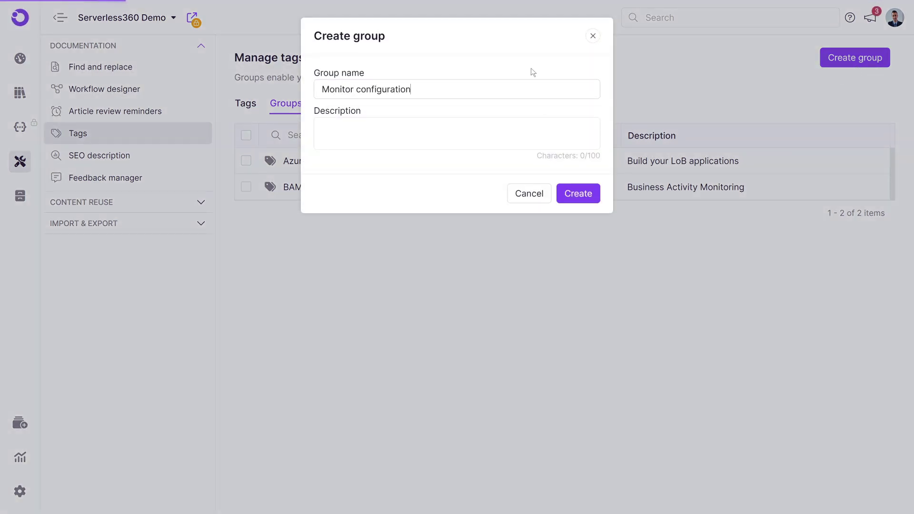
key(Tab)
text(Types of monitor setups and monitoring capabilities)
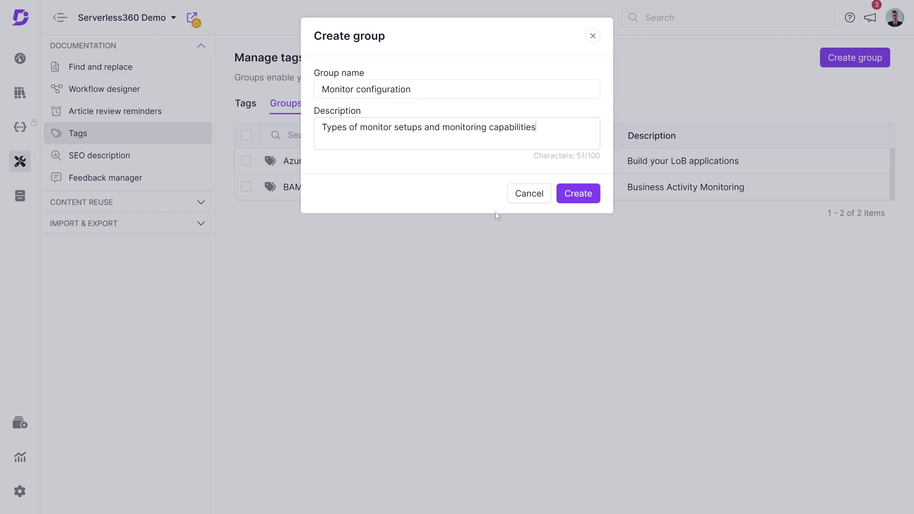
click(587, 197)
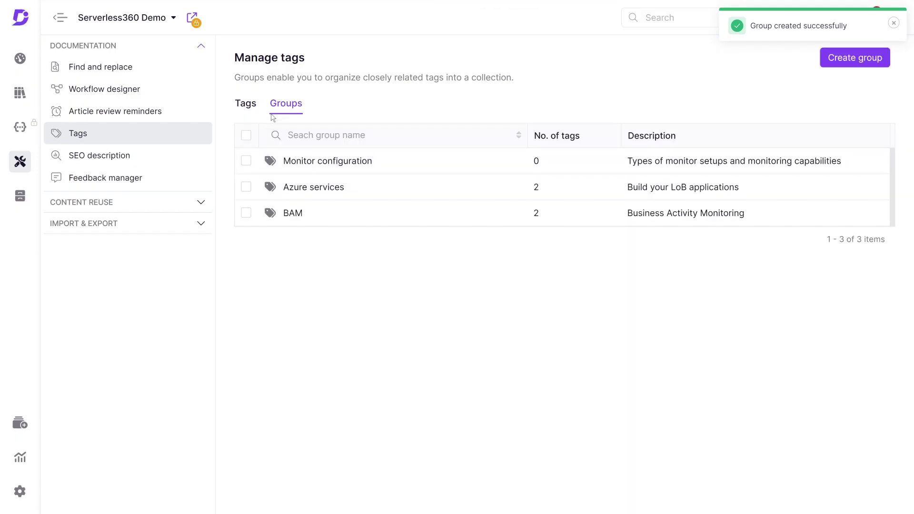
Move the Business Process Monitor, BAM and Configuration tags into the Monitor configuration group.
click(245, 103)
click(246, 328)
scroll(247, 328, down, 5)
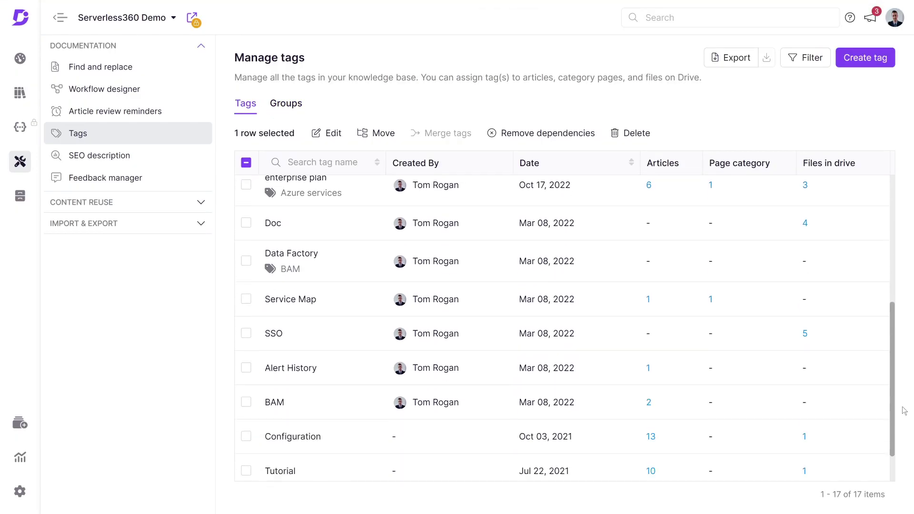
scroll(904, 410, down, 1)
click(246, 353)
click(246, 388)
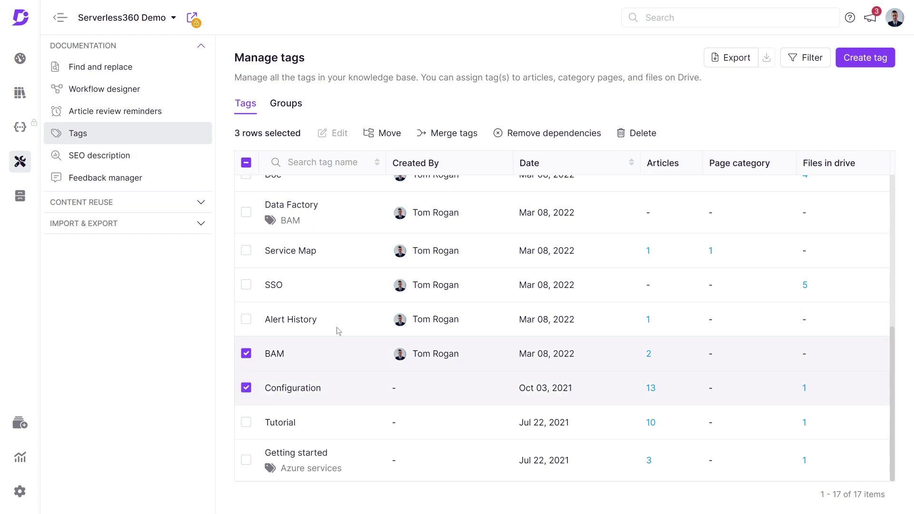
click(389, 140)
click(319, 124)
click(579, 195)
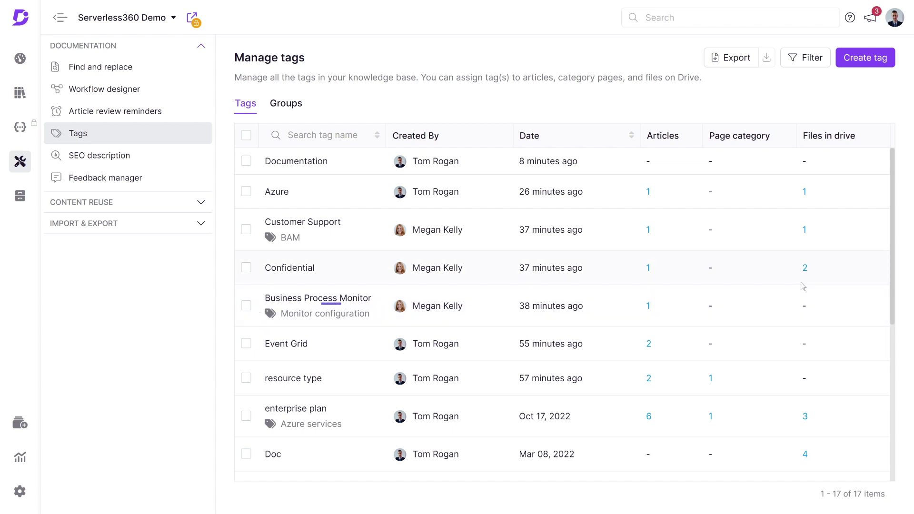
Move the Customer Support tag into the Azure services group.
click(246, 229)
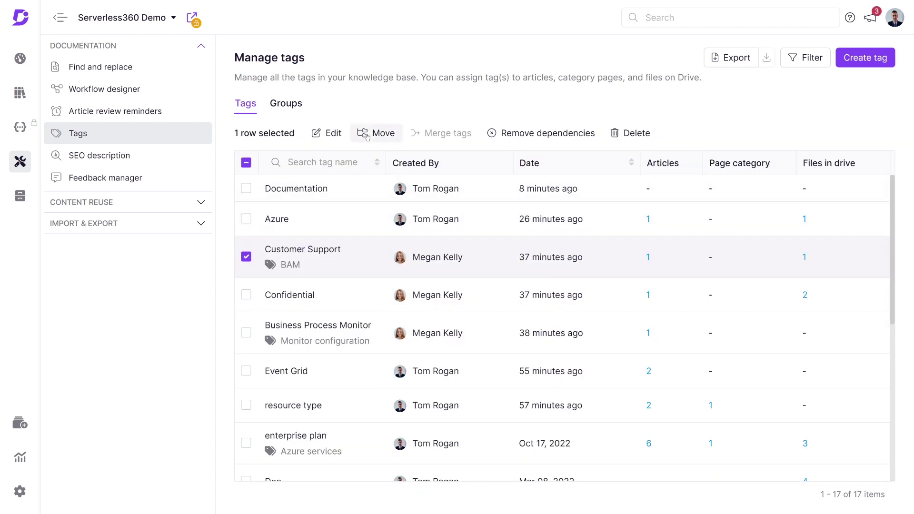
click(373, 133)
click(319, 153)
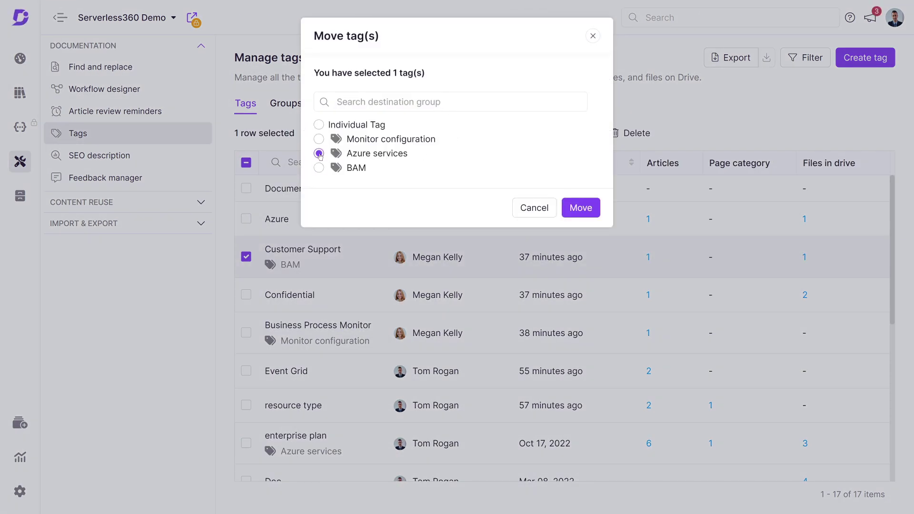
click(580, 208)
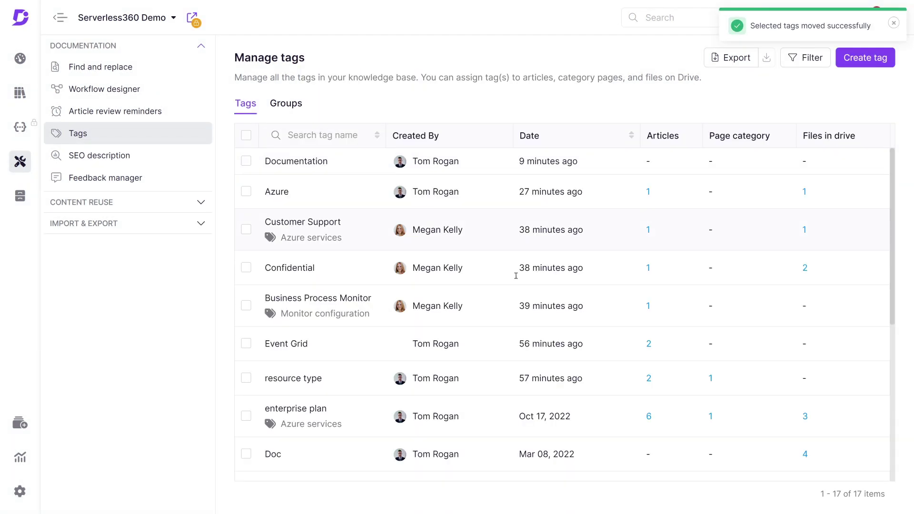
Search the tag groups for 'bam', then return to the tag list.
click(296, 108)
click(316, 133)
text(bam)
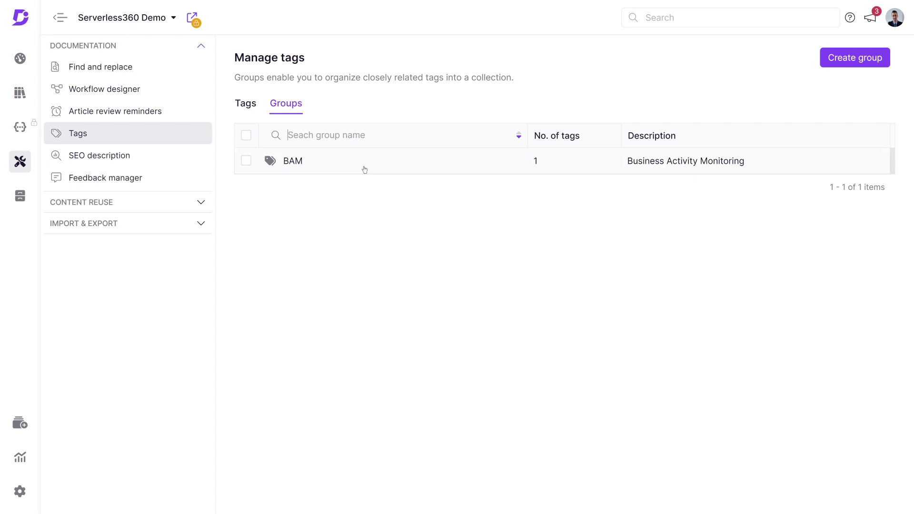
click(246, 104)
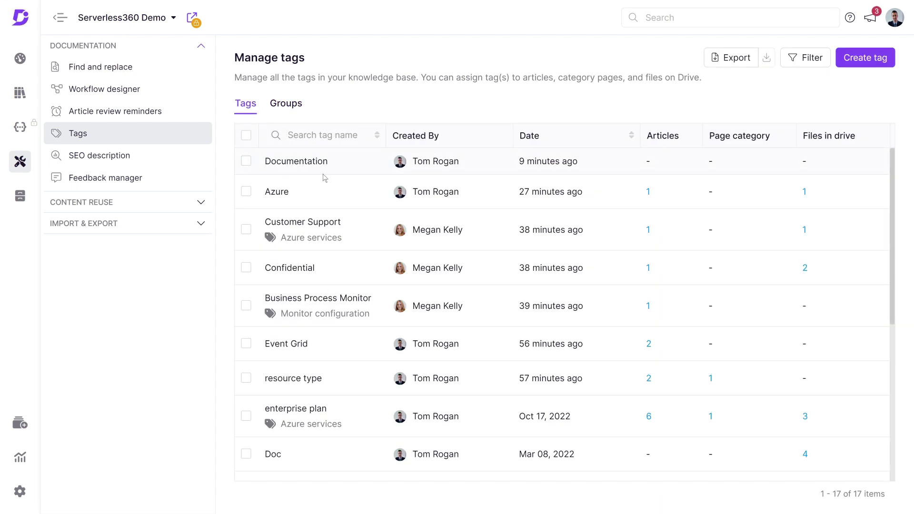
Select the Documentation and Doc tags in the tag list.
click(245, 161)
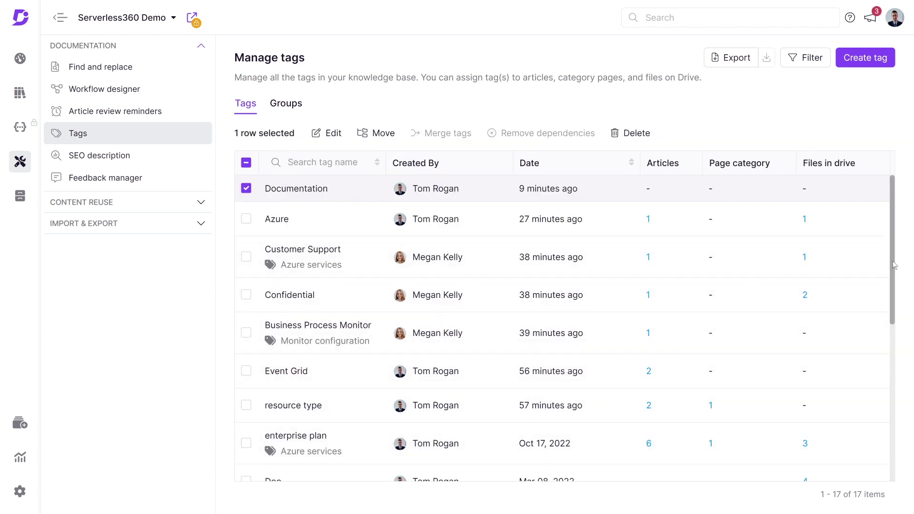
scroll(893, 265, down, 1)
scroll(893, 265, up, 1)
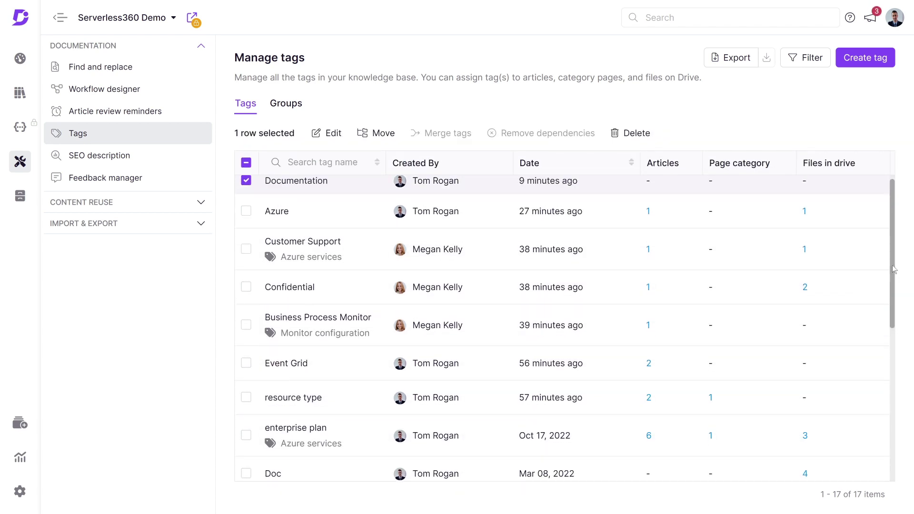
click(250, 479)
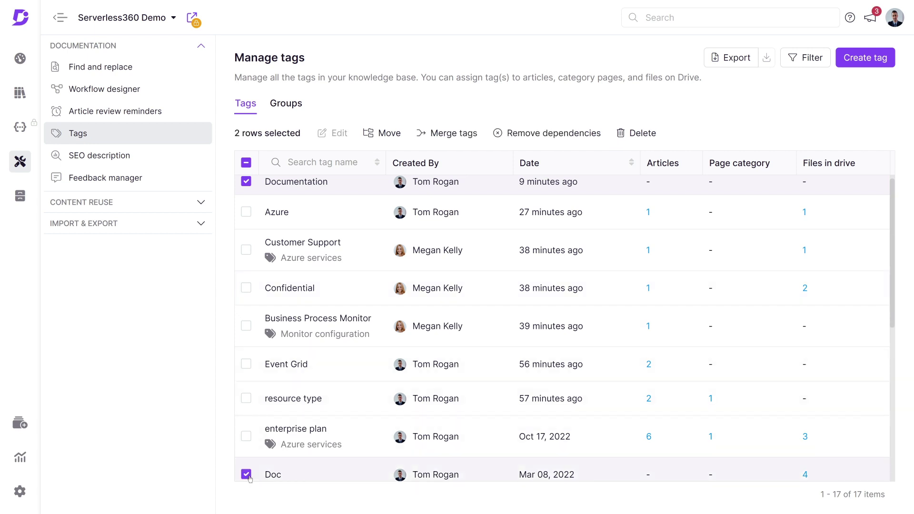
Merge them into an individual tag named Docs with description 'Documentation related information'.
click(454, 134)
text(Do)
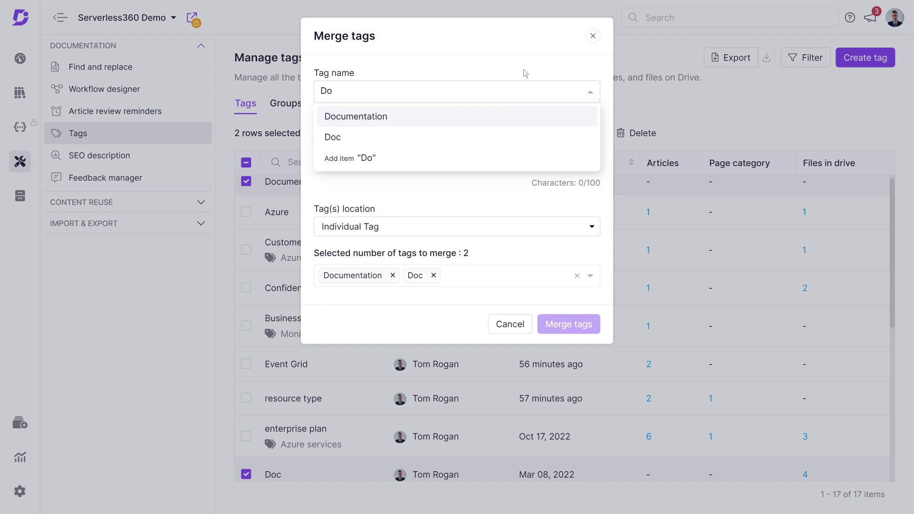
text(cs)
key(Return)
text(Documentation related information)
click(483, 226)
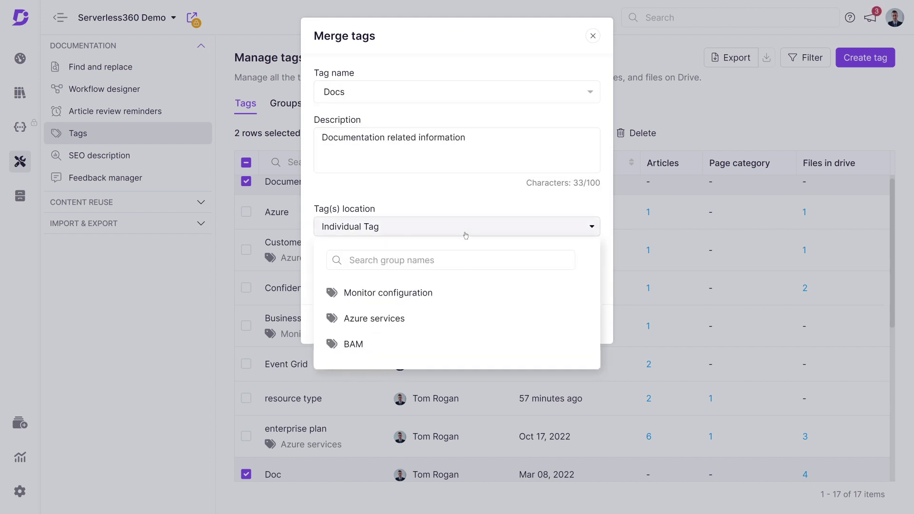
click(465, 235)
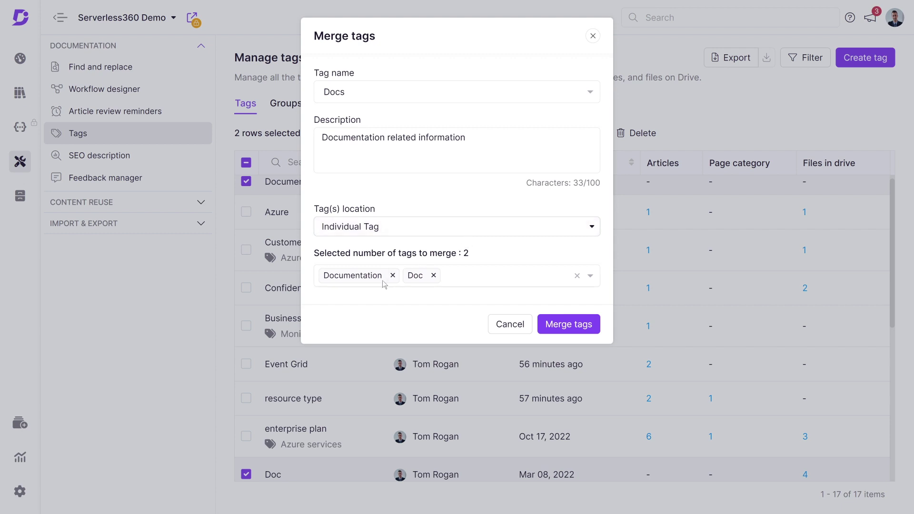
click(567, 324)
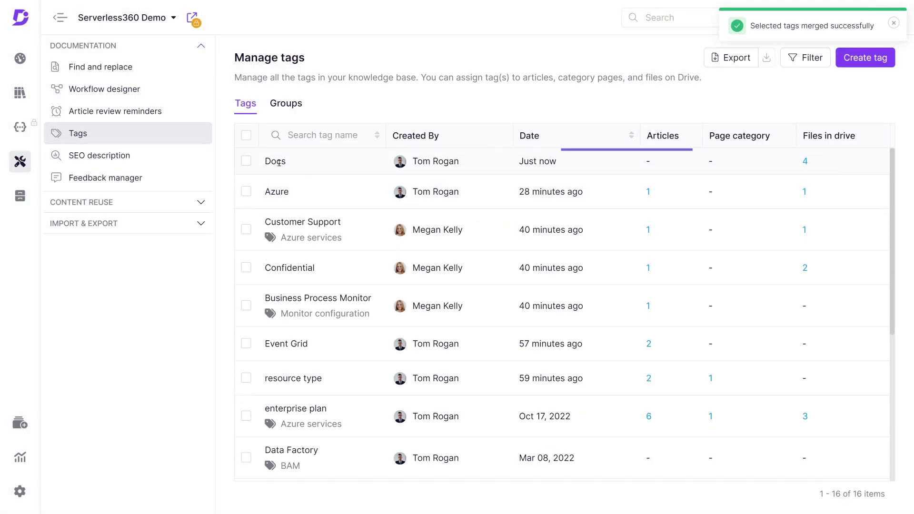
Search tags for 'started' and view the Event Grid article's available tags.
click(347, 135)
text(started)
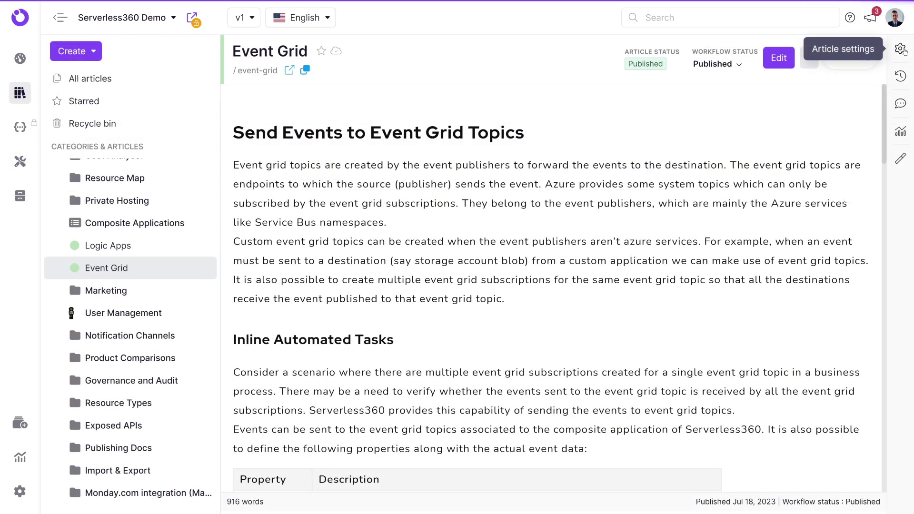
click(899, 48)
click(756, 234)
click(757, 230)
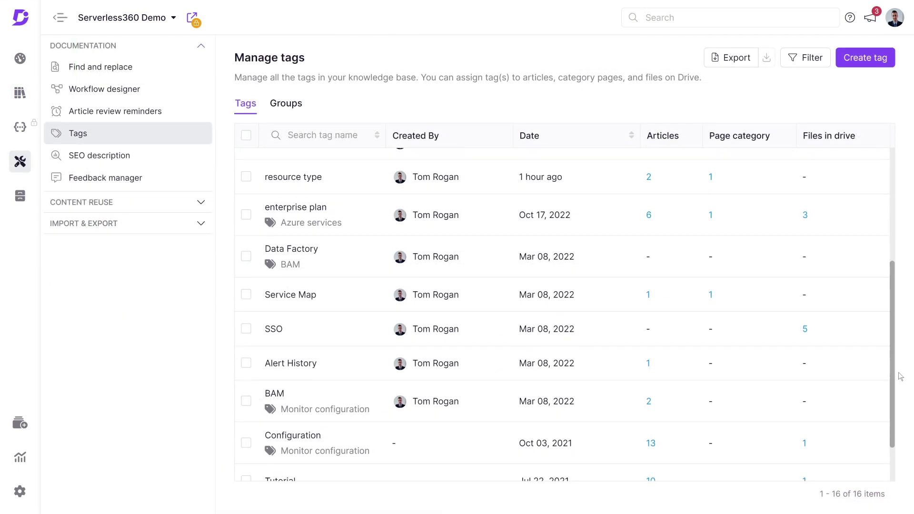
Remove the Configuration tag from the drive file Serverless360-favIcon(1).png.
scroll(763, 419, down, 1)
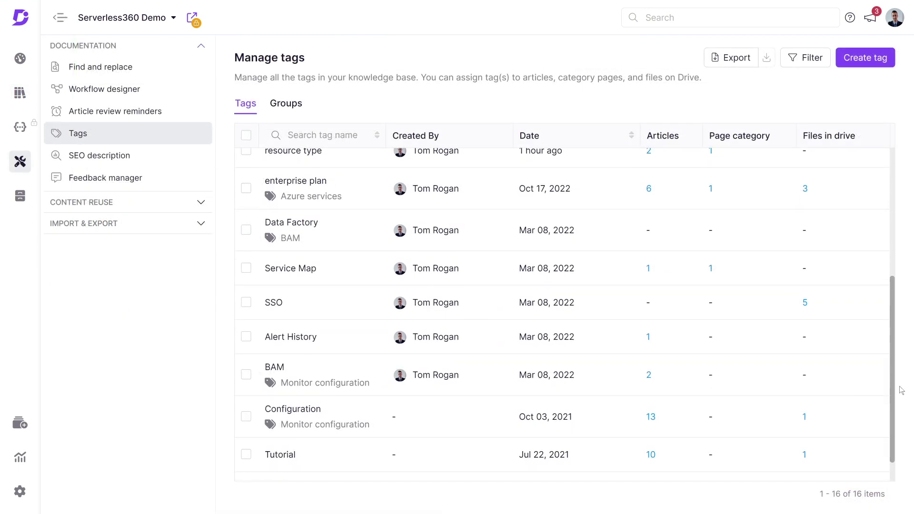
click(650, 413)
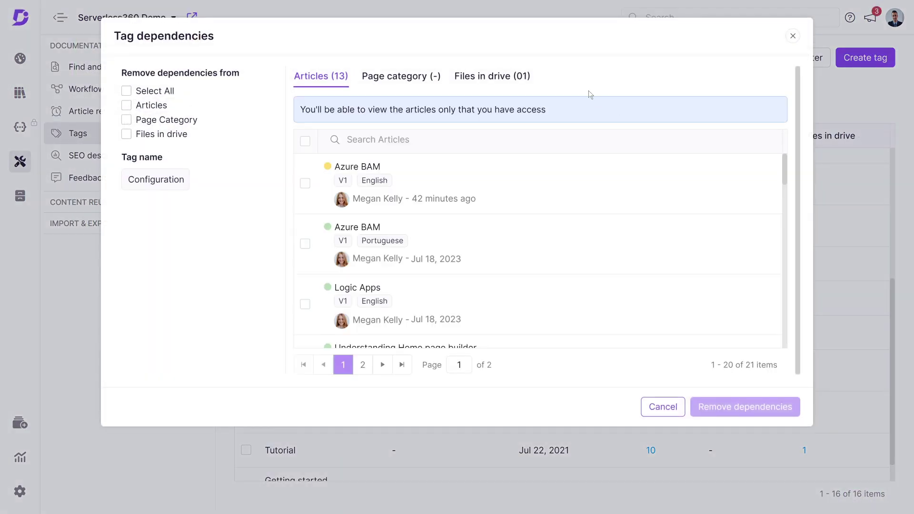
click(506, 80)
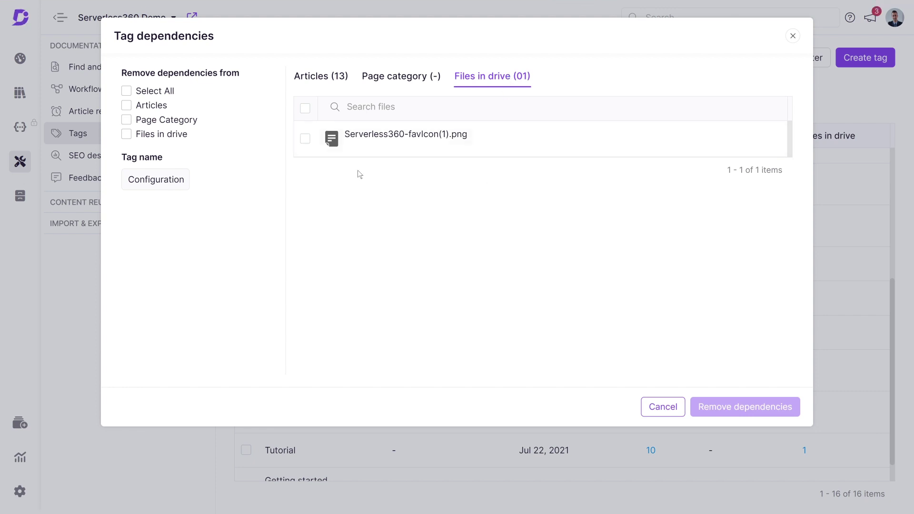
click(305, 141)
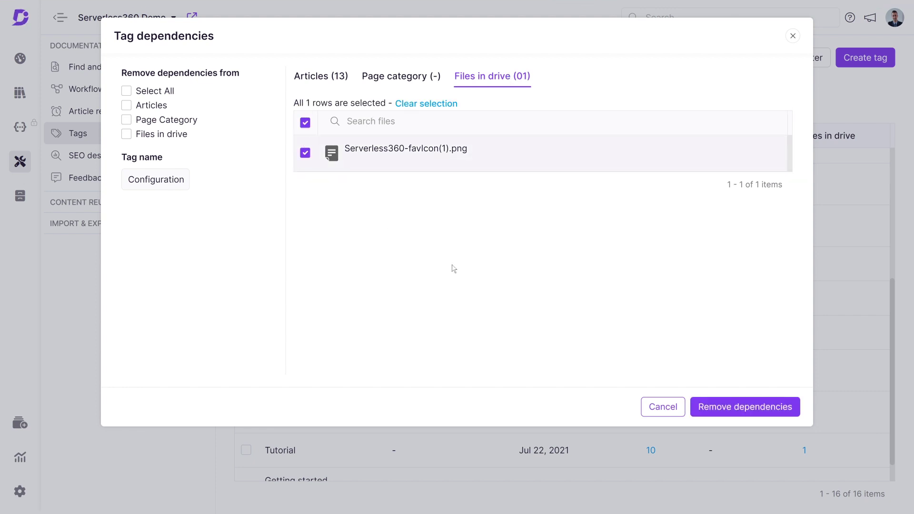
click(734, 407)
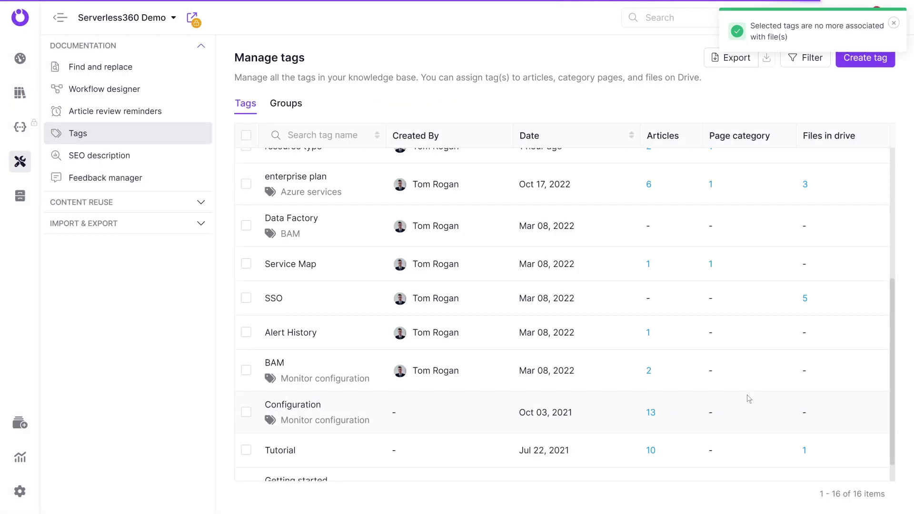